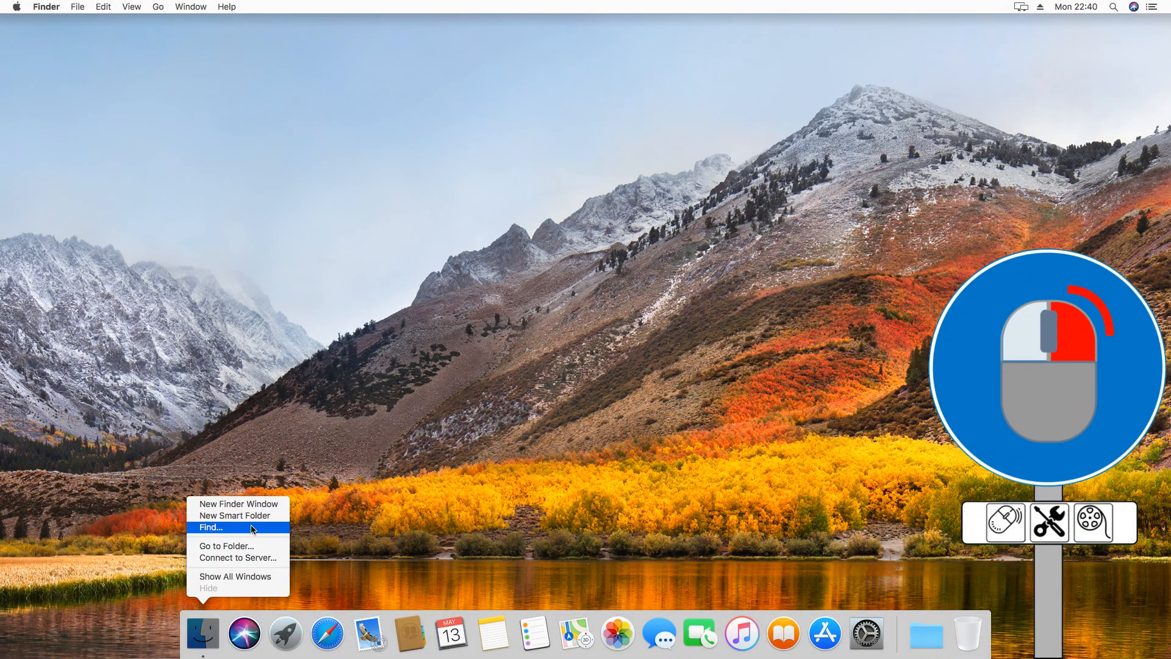
Search the Mac for "install", then browse Applications for the macOS High Sierra installer and Utilities for Terminal.
click(253, 527)
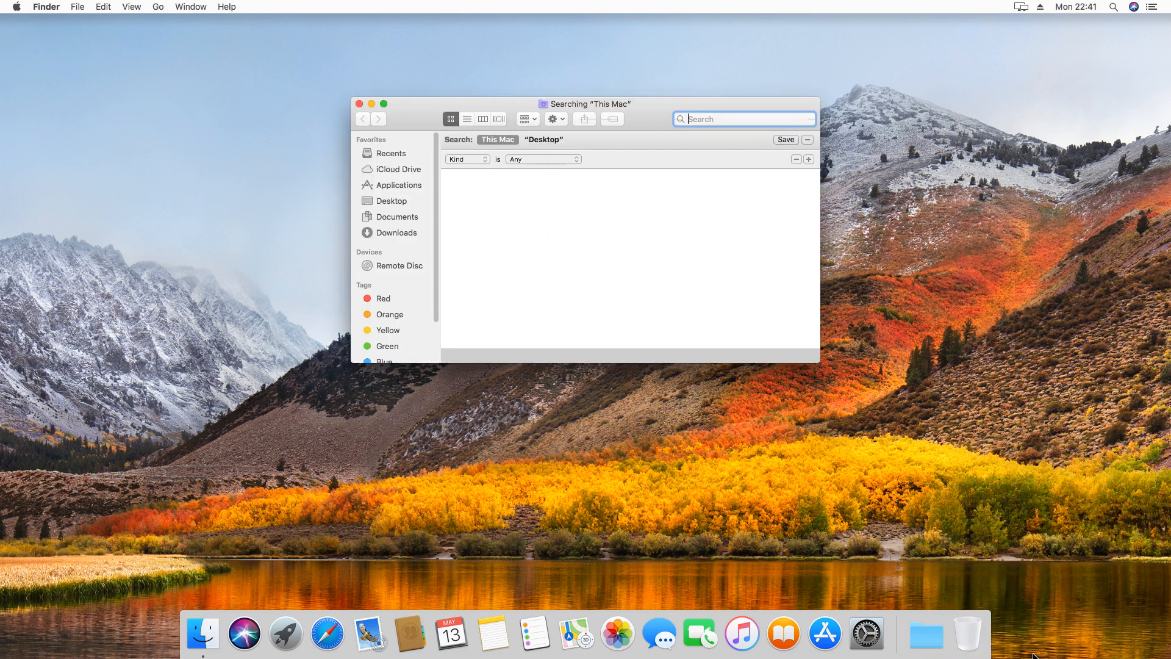
text(install)
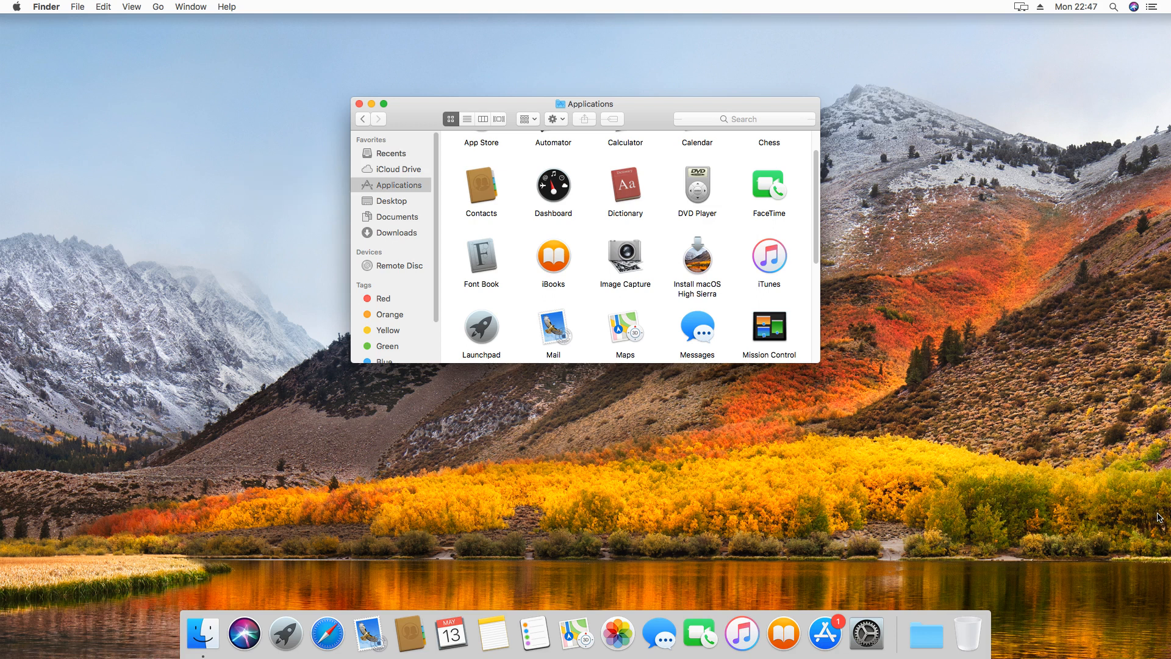
scroll(626, 246, down, 5)
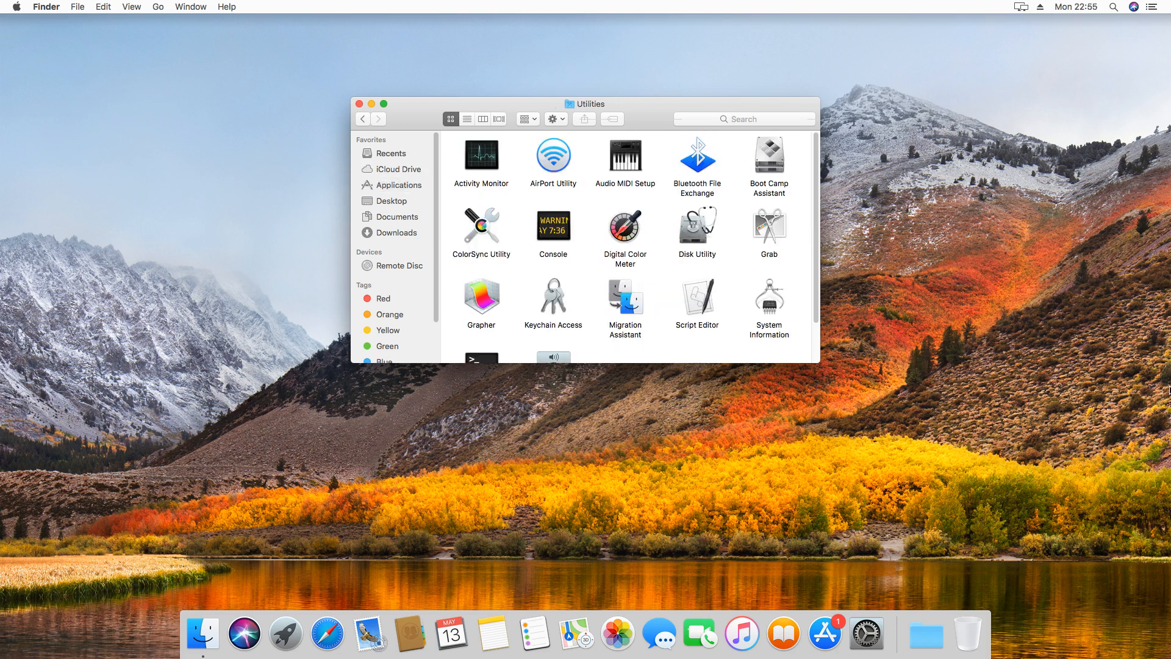
scroll(628, 244, down, 3)
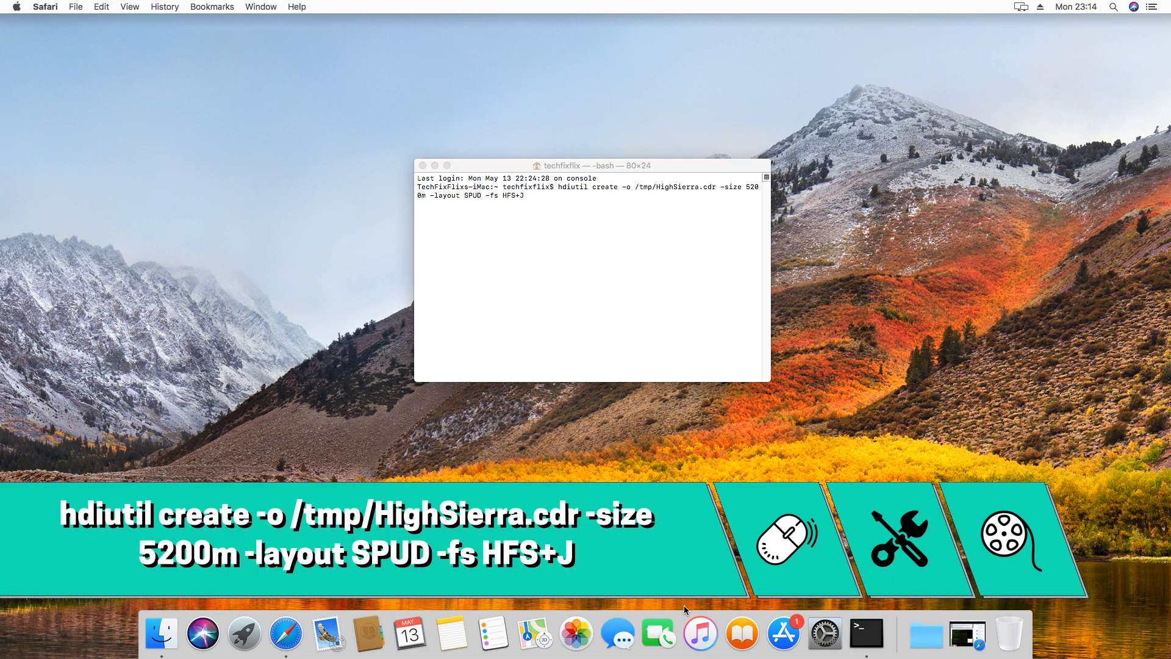
Create a 5200m SPUD, HFS+J disk image at /tmp/HighSierra.cdr with hdiutil, and attach it unverified at /Volumes/install_build.
key(Return)
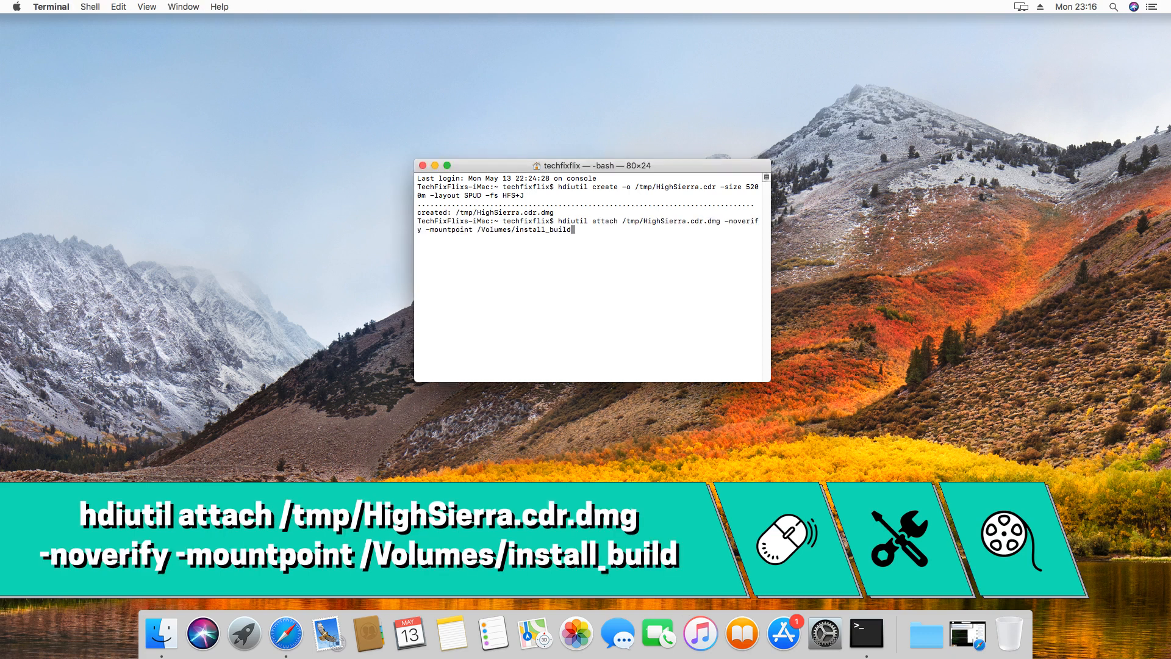
key(Return)
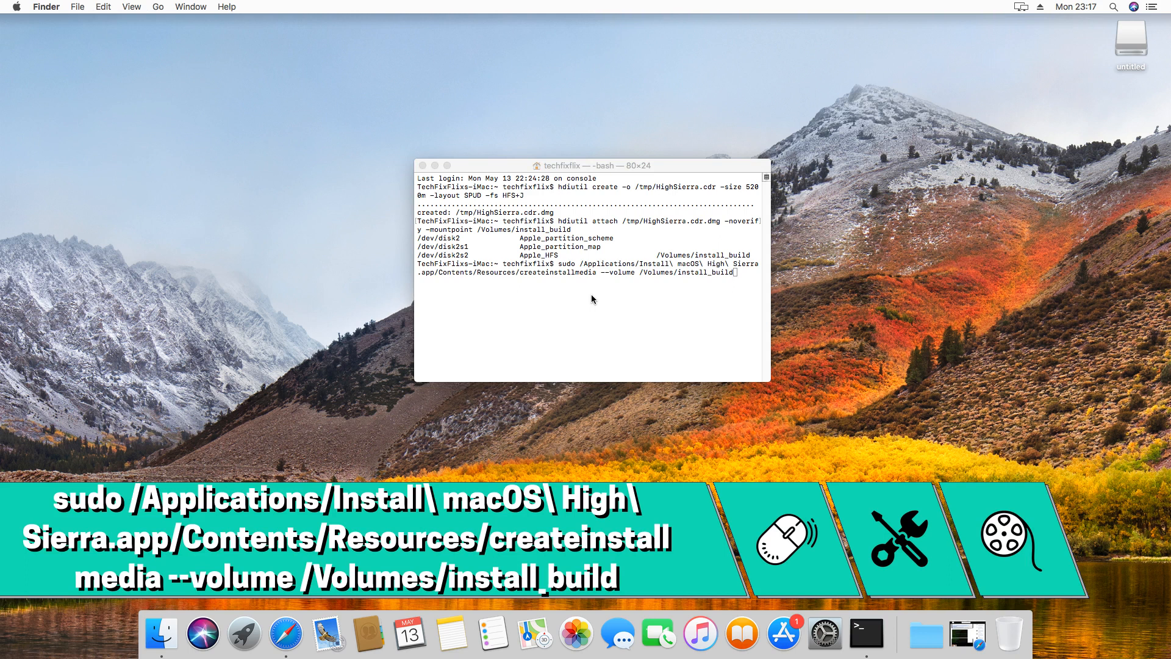
Run the High Sierra installer's createinstallmedia with sudo on /Volumes/install_build, enter the account password, and accept erasing the volume with Y.
click(592, 299)
key(Return)
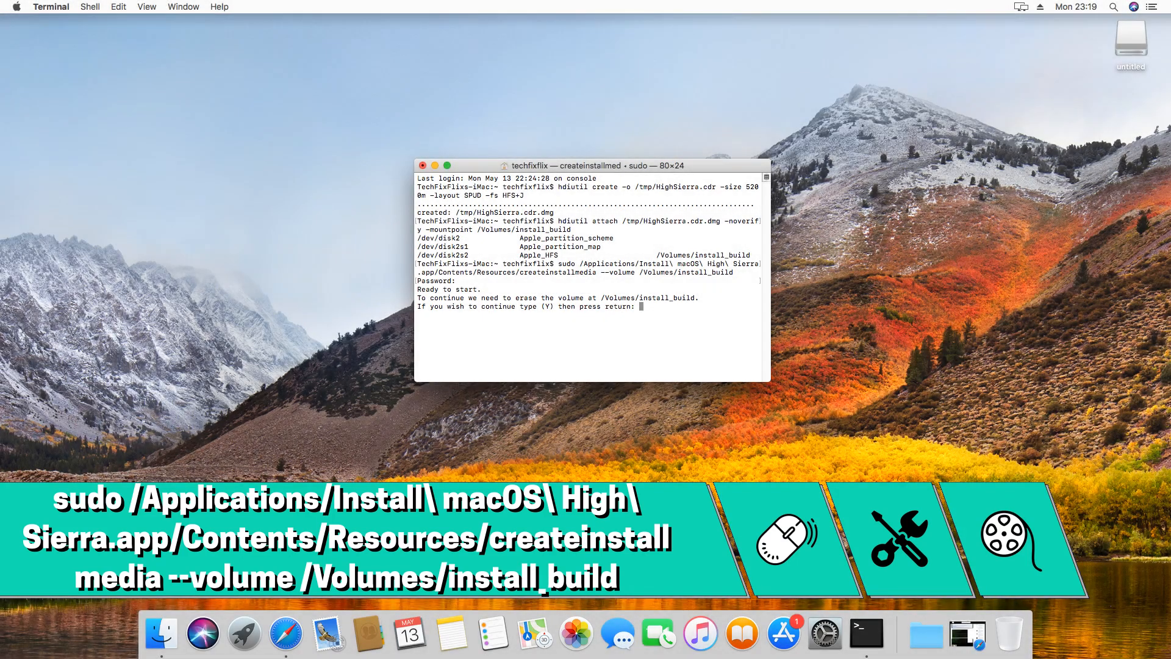
text(Y)
key(Return)
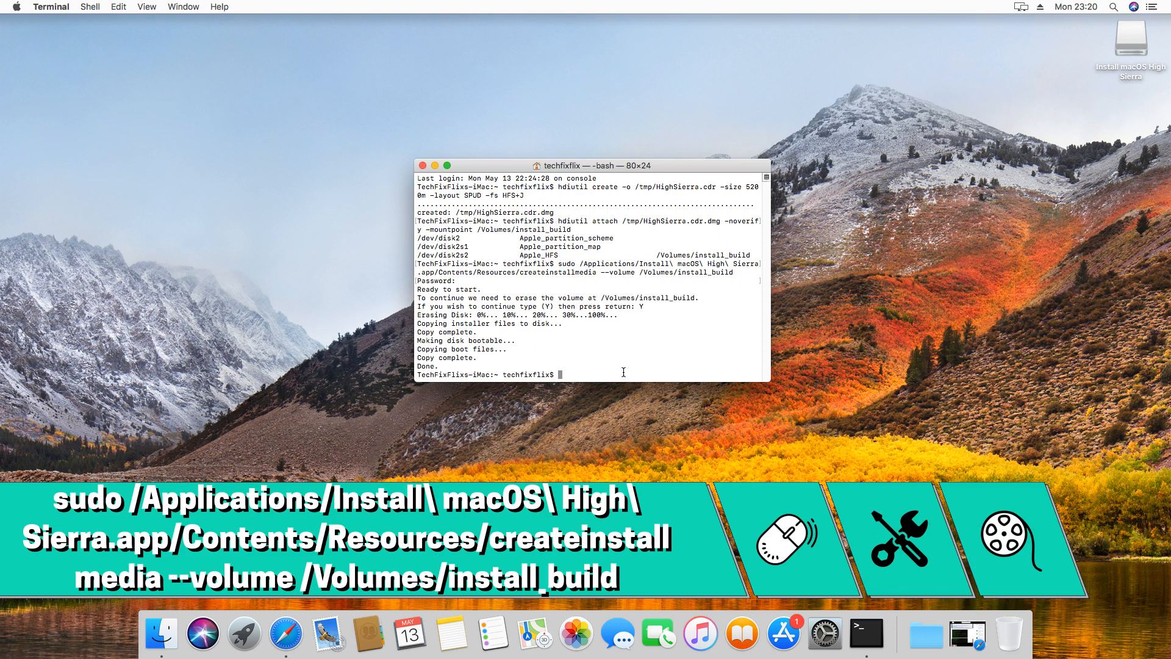
Move /tmp/HighSierra.cdr.dmg to ~/Desktop/InstallSystem.dmg with the mv command.
text(mv /tmp/HighSierra.cdr.dmg ~/Desktop/InstallSystem.dmg)
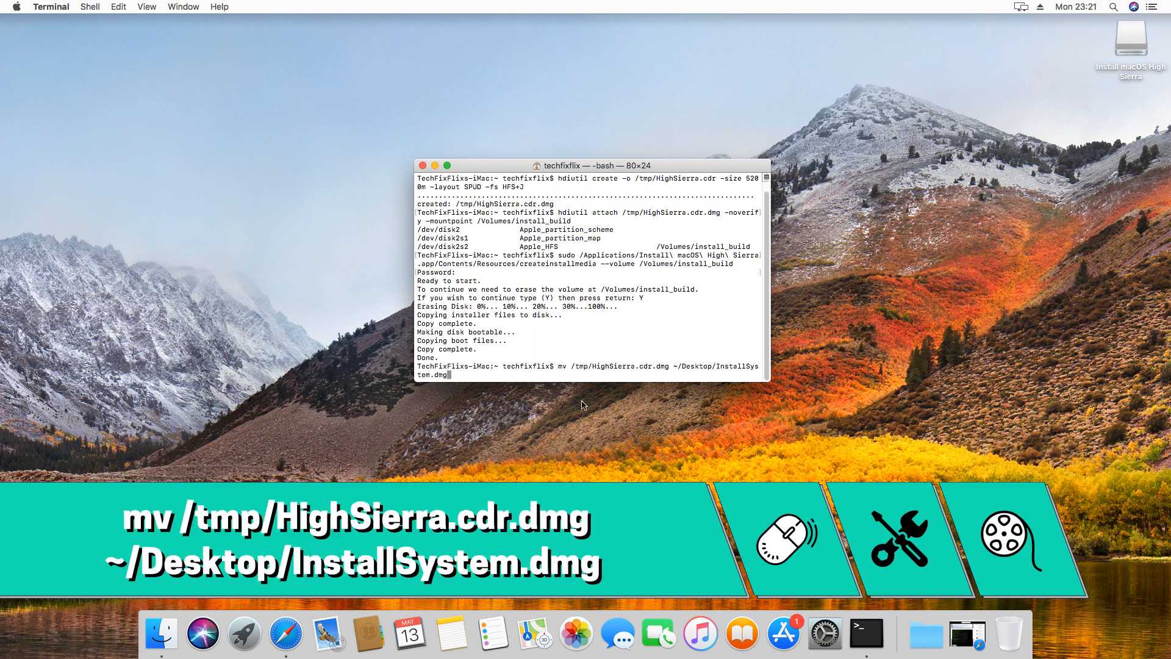
key(Return)
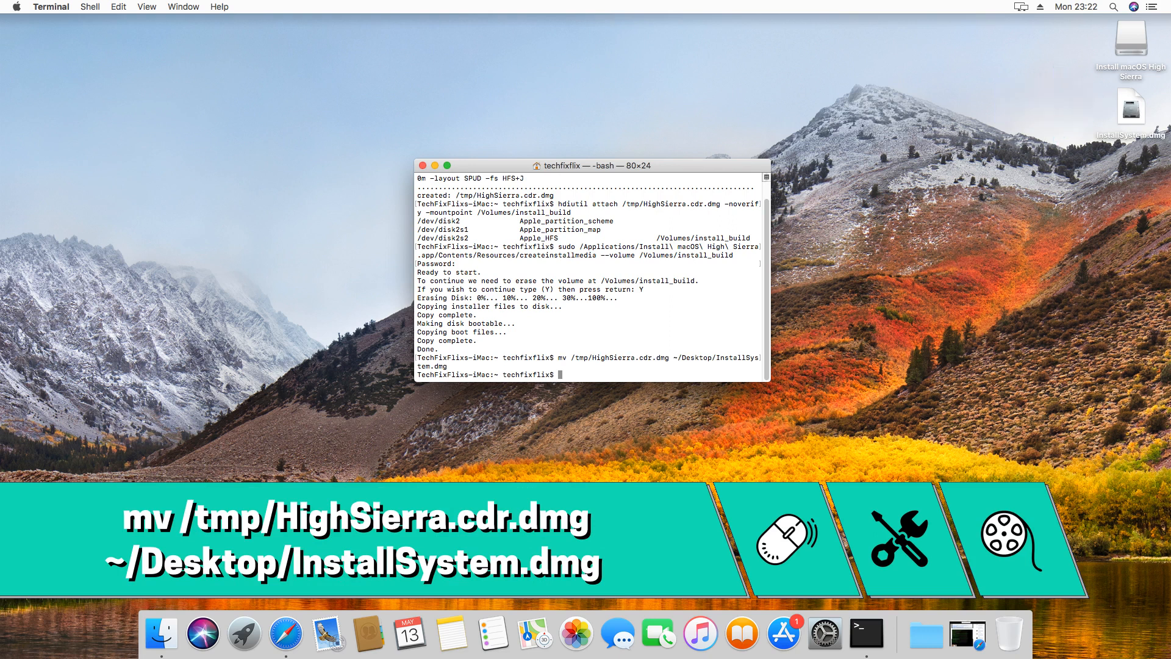
Detach /Volumes/Install macOS High Sierra with hdiutil, and convert ~/Desktop/InstallSystem.dmg to UDTO format as ~/Desktop/HighSierra.iso.
text(hdiutil detach /Volumes/Install\ macOS\ High\ Sierra)
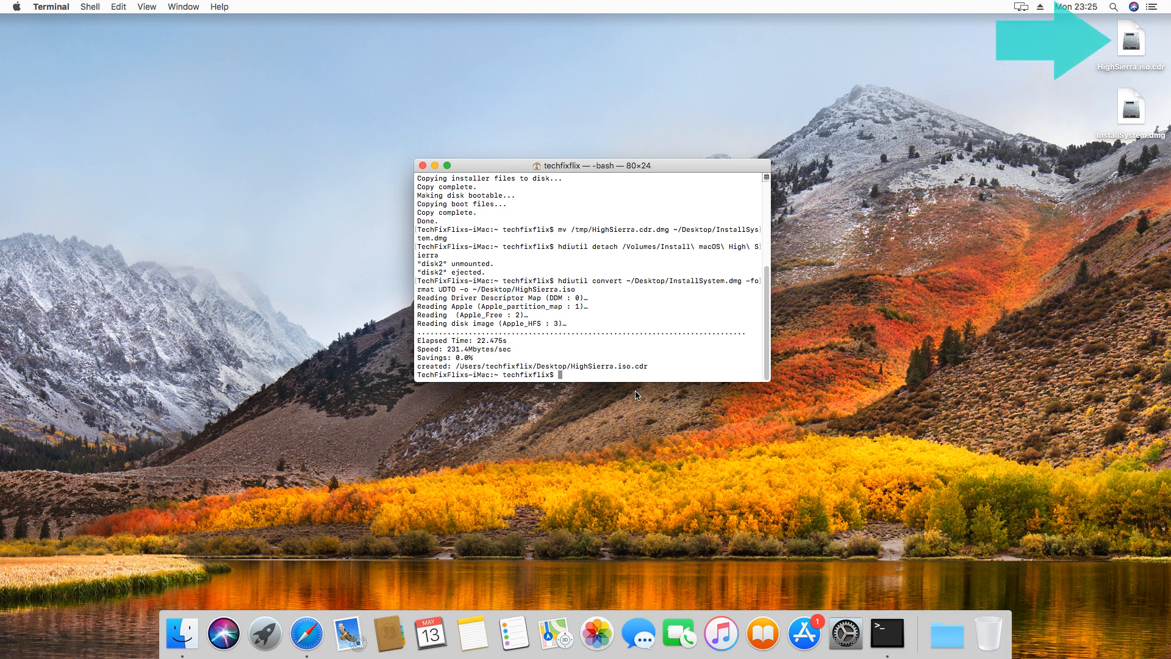
click(421, 165)
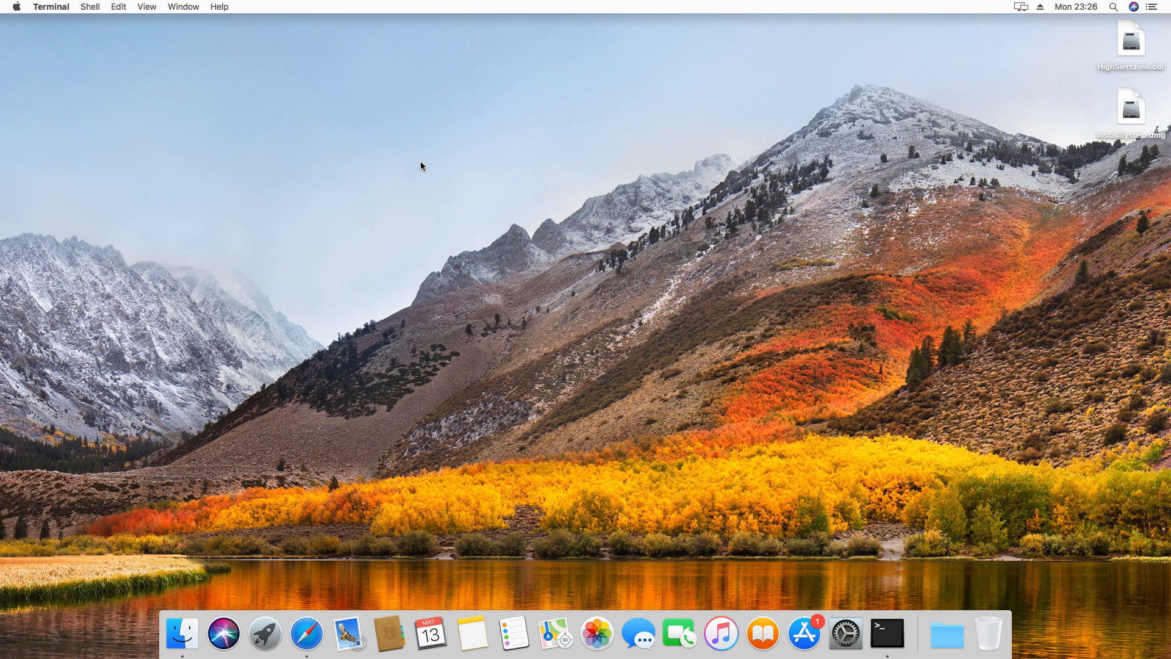
Rename the desktop file HighSierra.iso.cdr as HighSierra.iso, accepting the change to the .iso extension.
click(1137, 53)
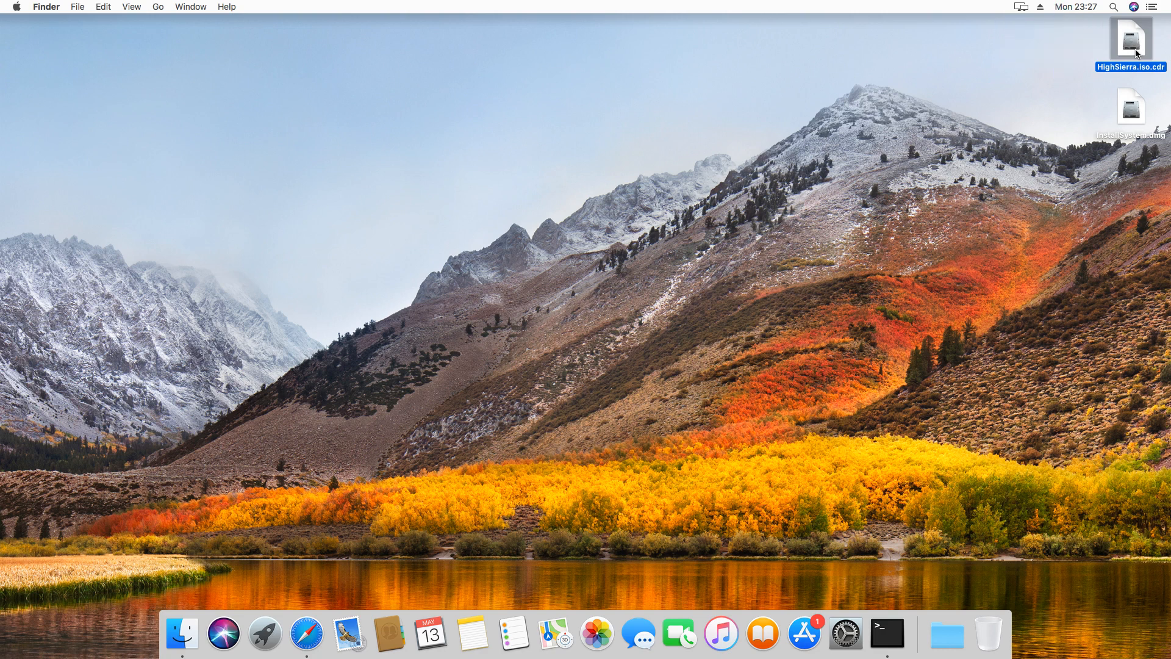
right_click(1137, 53)
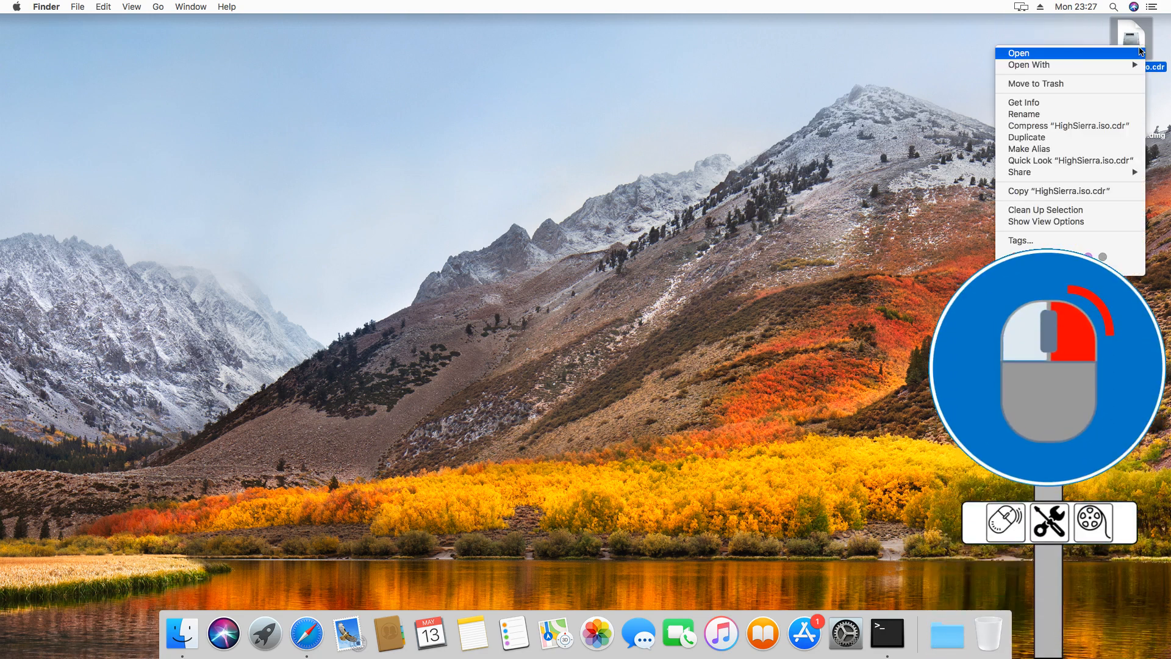
click(1105, 117)
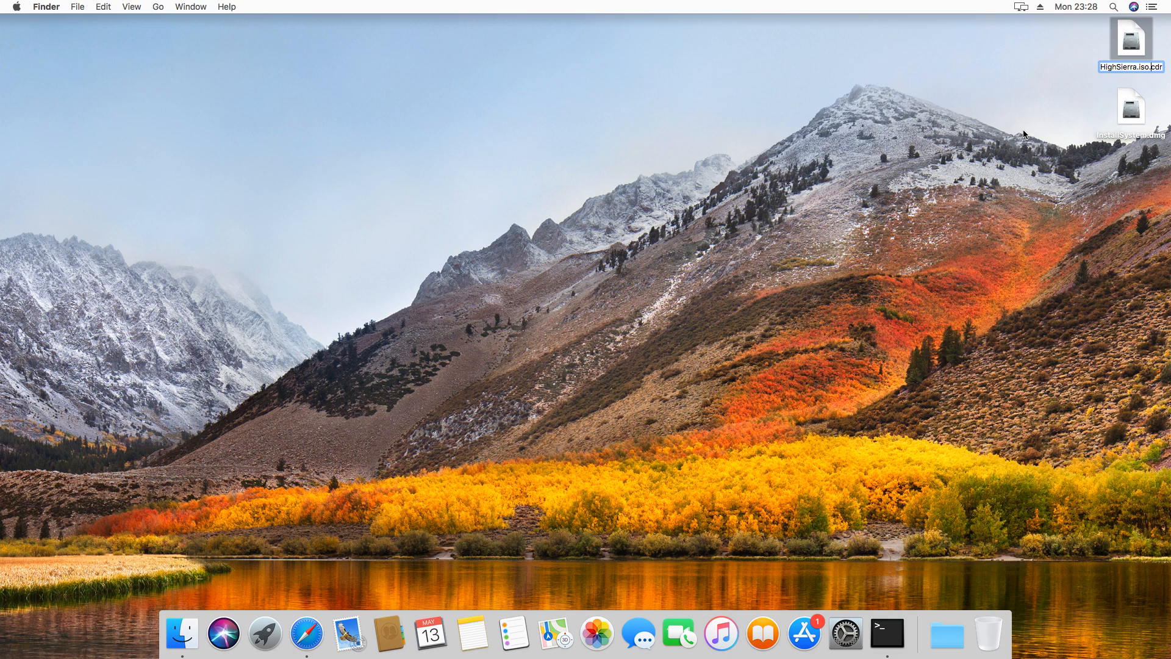
key(Right)
key(Right)
key(Right)
key(BackSpace)
key(BackSpace)
key(BackSpace)
key(BackSpace)
key(Return)
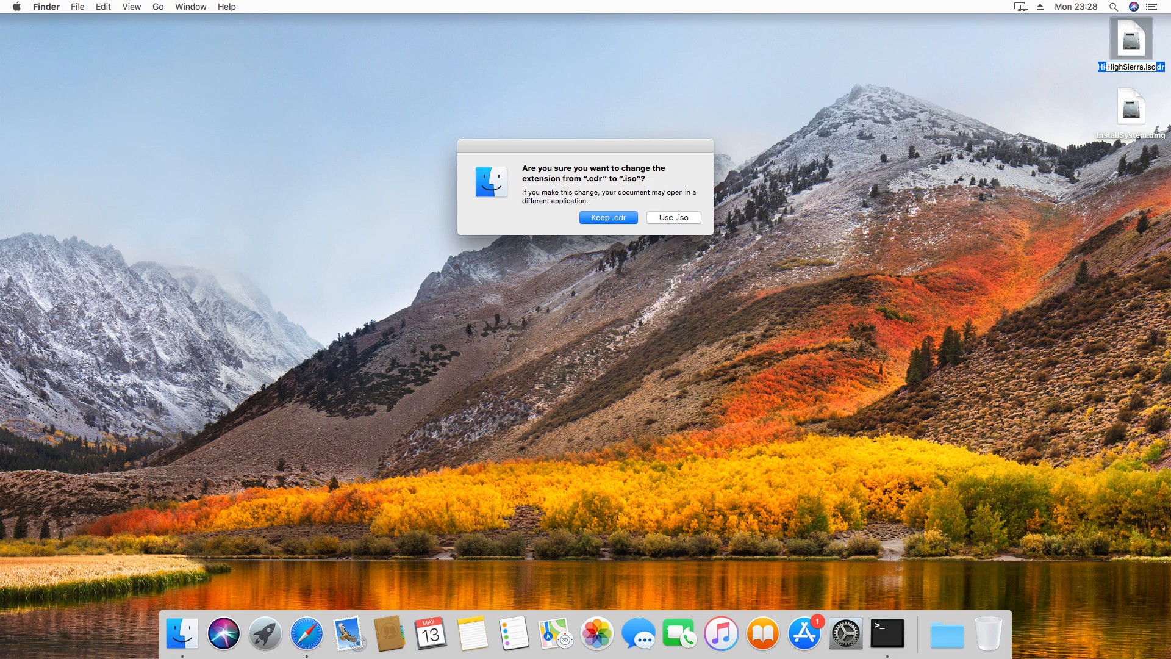
click(671, 219)
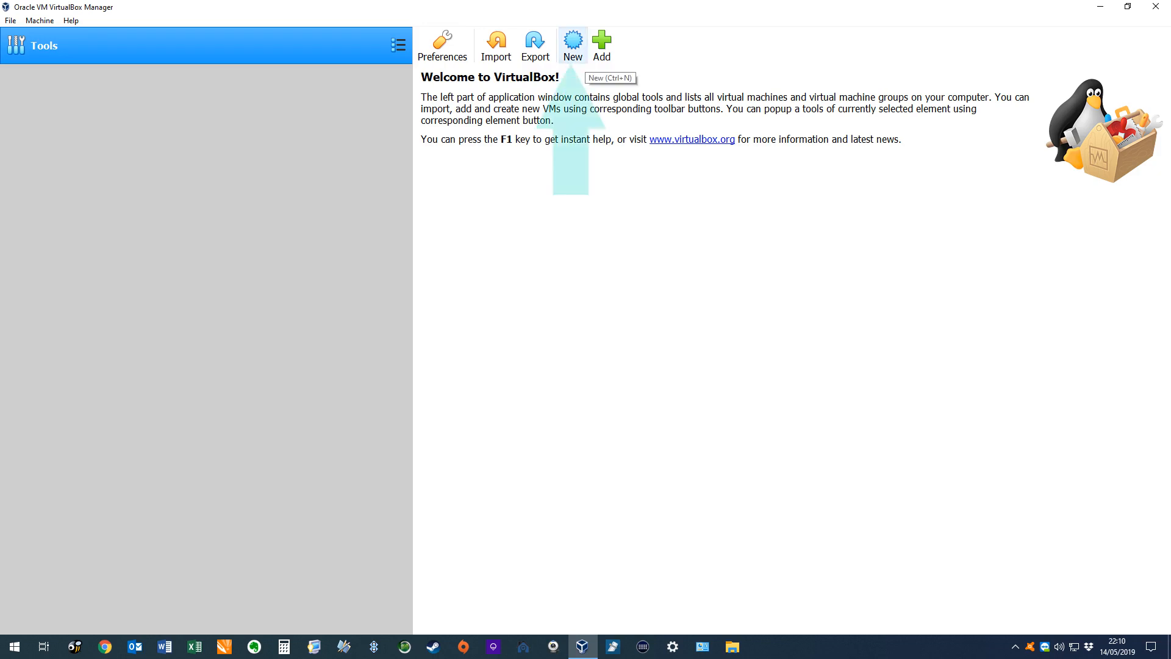
Start a new virtual machine in VirtualBox named HighSierra, with type Mac OS X and version macOS 10.13 High Sierra (64-bit).
click(579, 54)
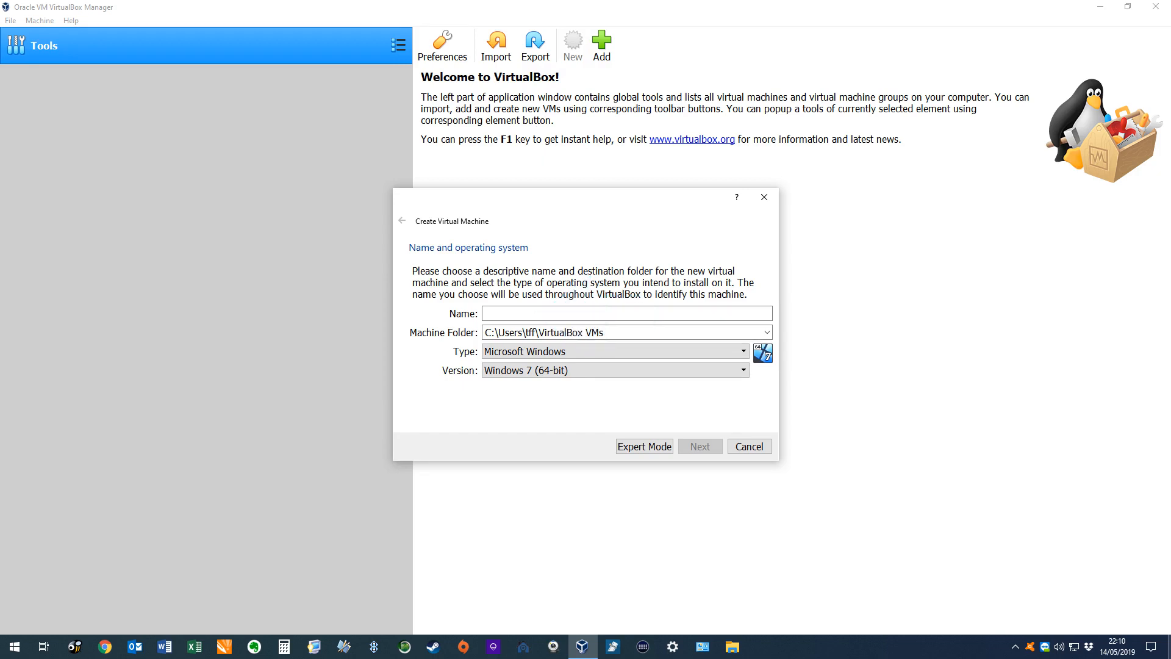
text(HighSierra)
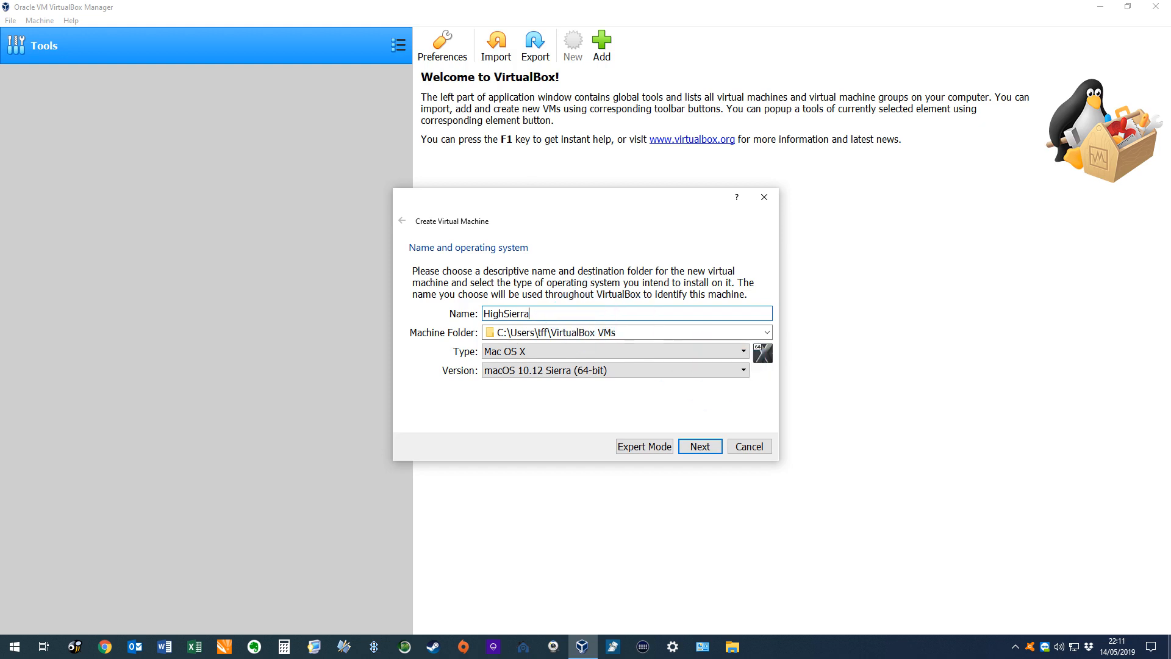
click(743, 370)
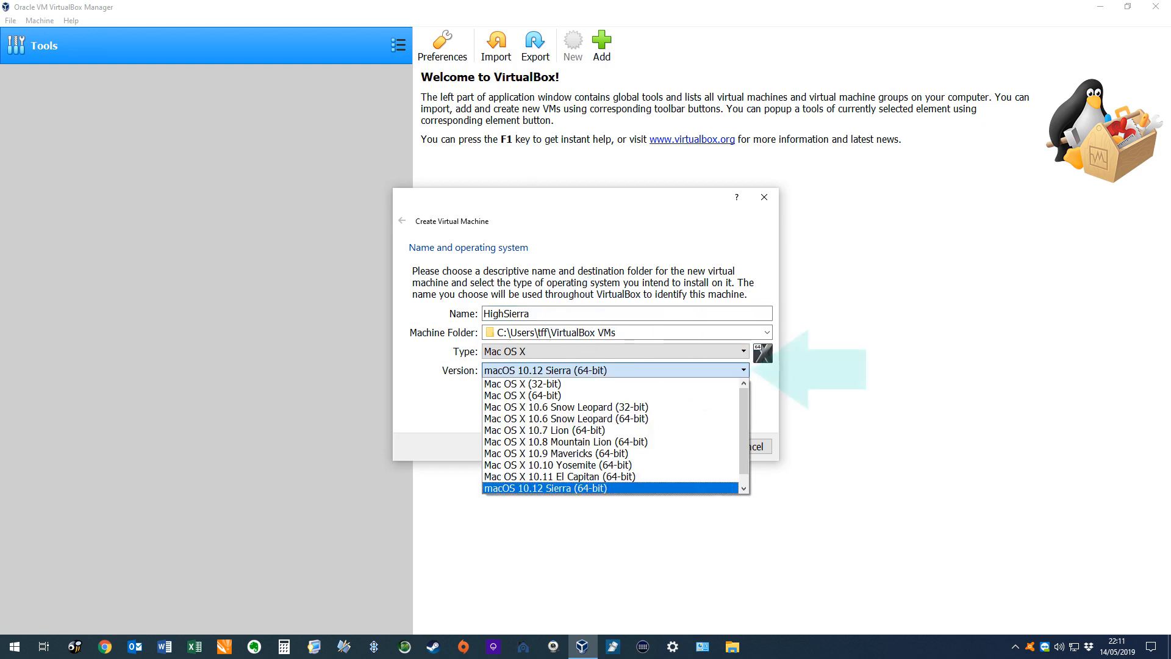
key(Down)
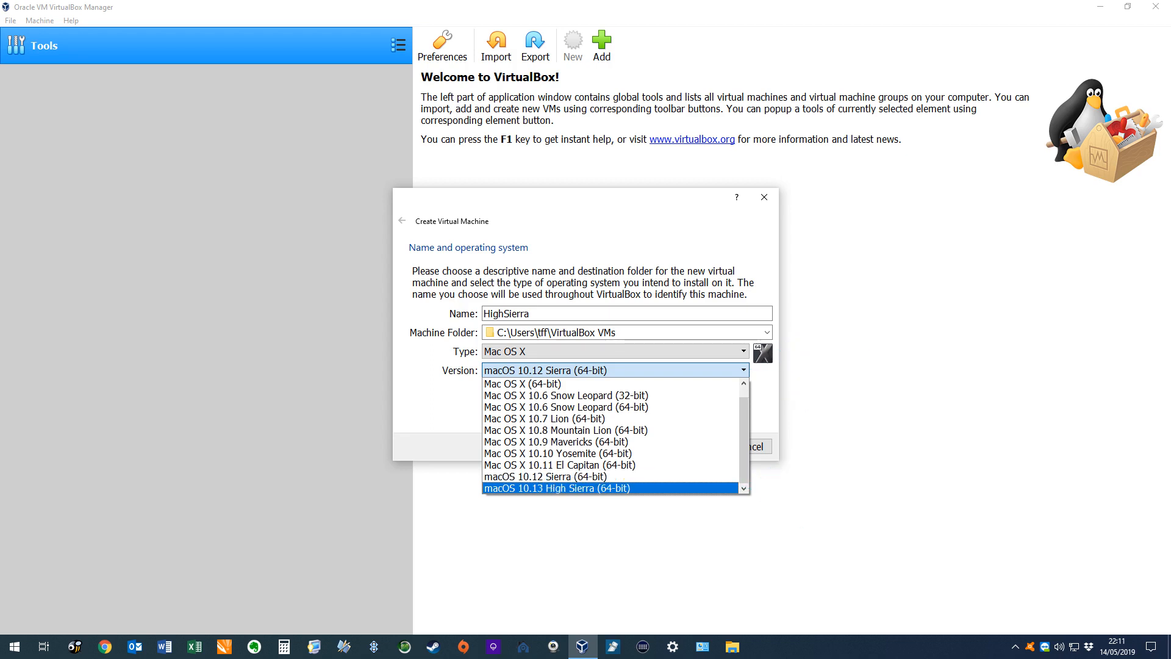
key(Return)
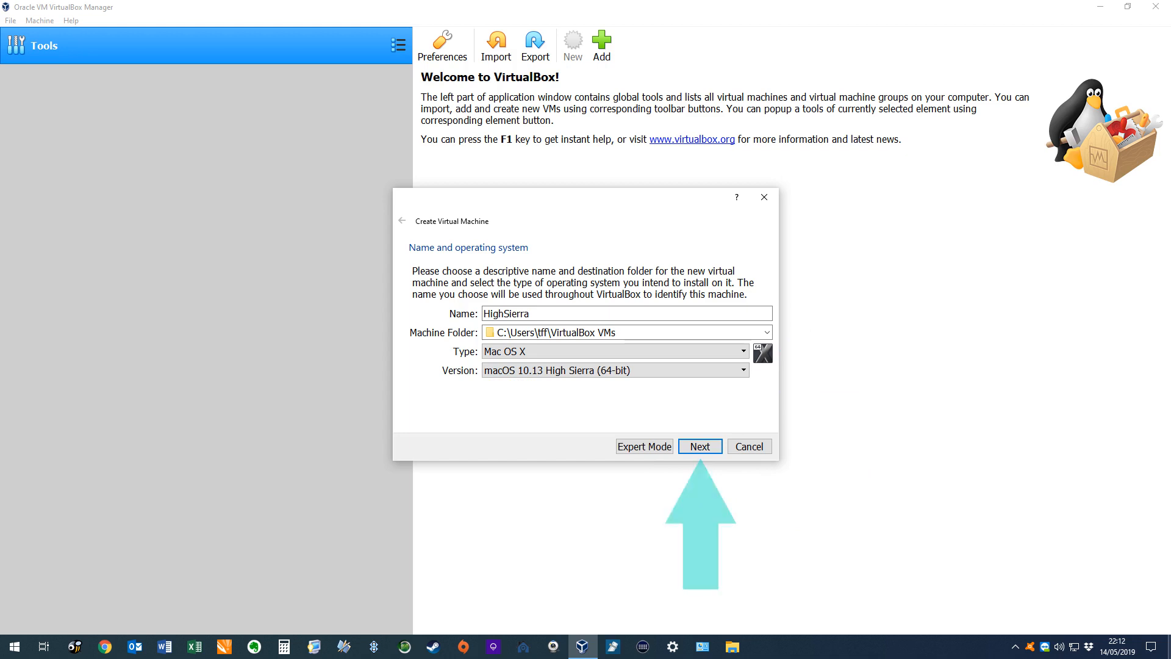
key(Return)
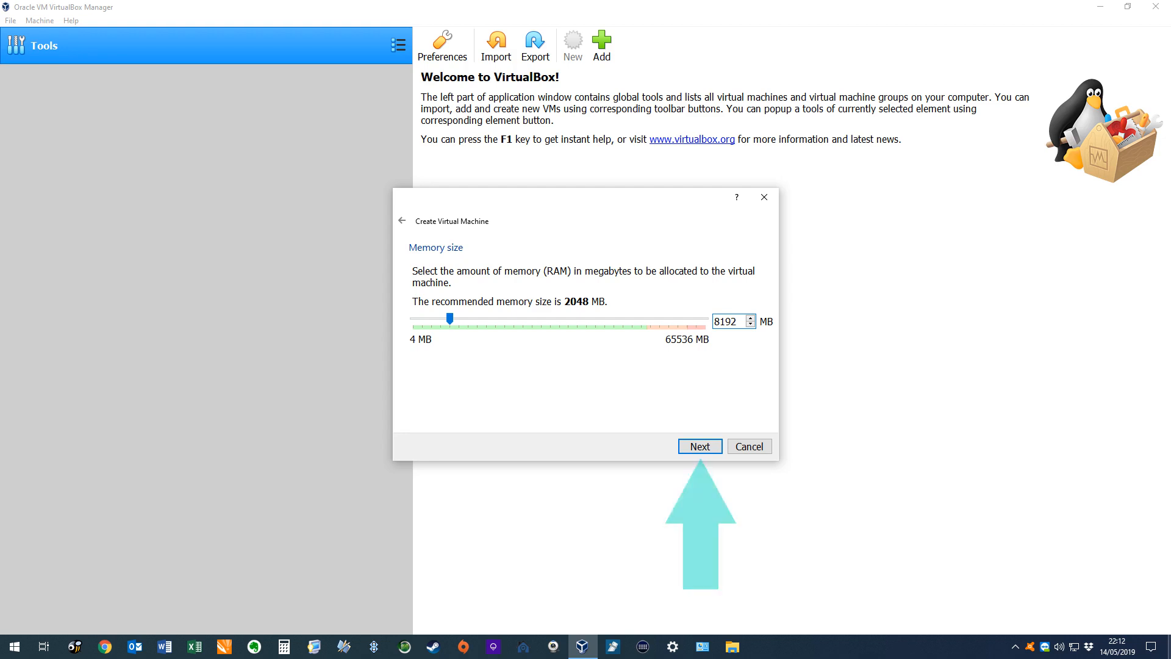
Allocate 8192 MB of memory to the virtual machine and create a dynamically allocated VDI virtual hard disk for it.
key(Return)
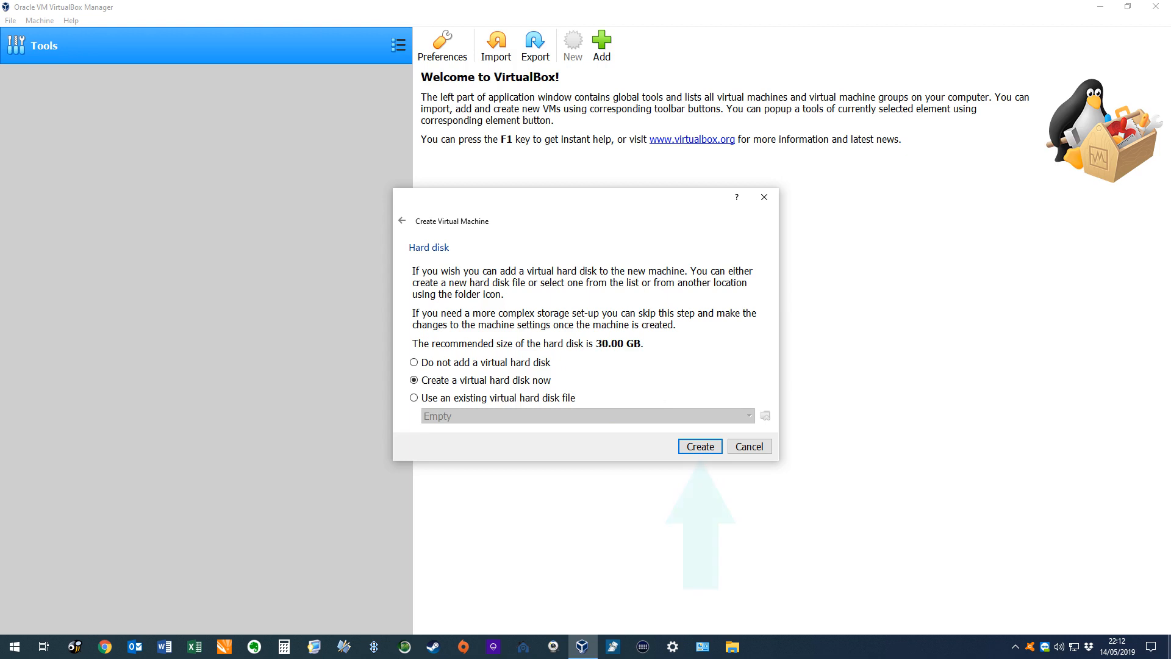
key(Return)
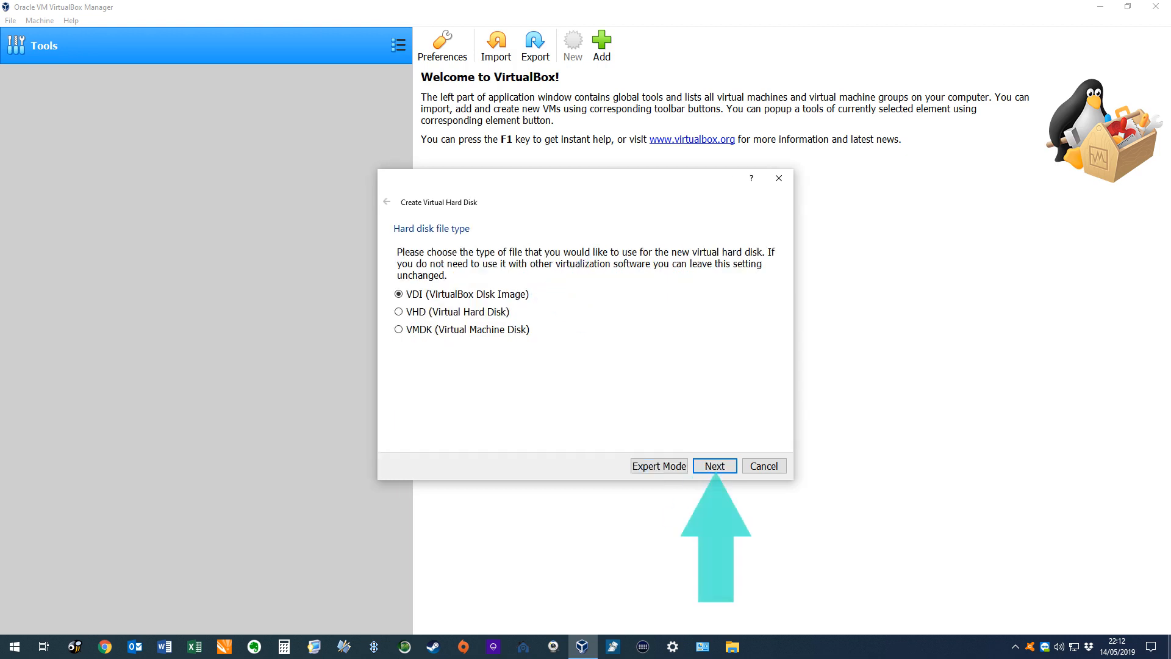
key(Return)
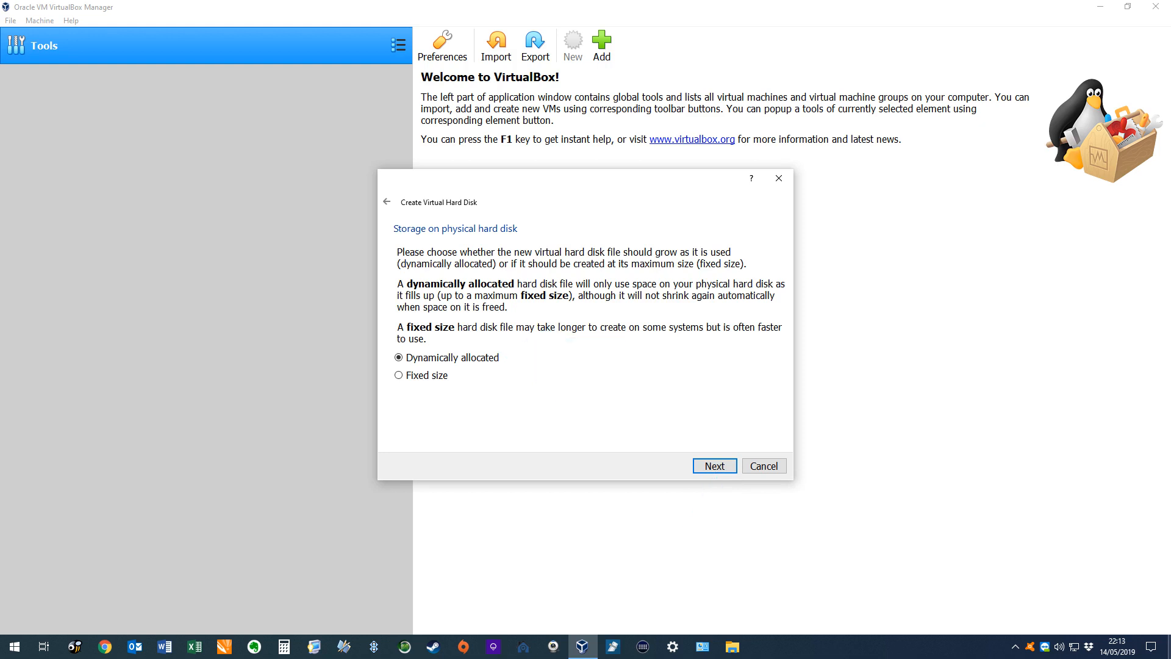
key(Return)
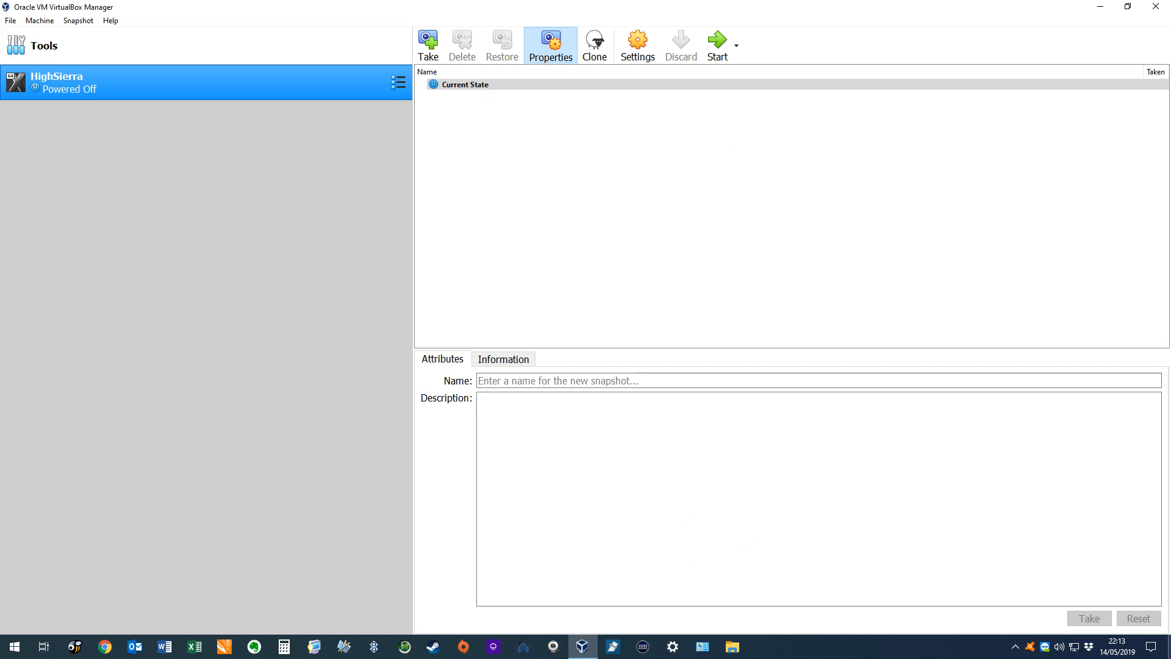
In the HighSierra machine's system settings, exclude Floppy from the boot order and increase the processor count.
right_click(328, 85)
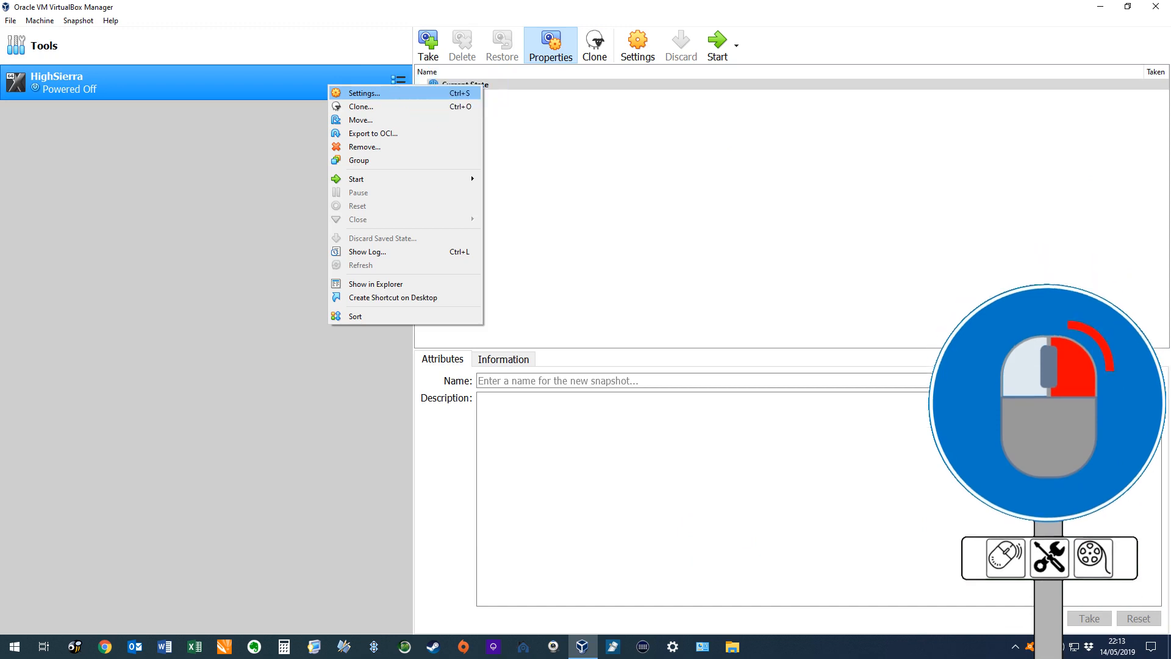
click(364, 94)
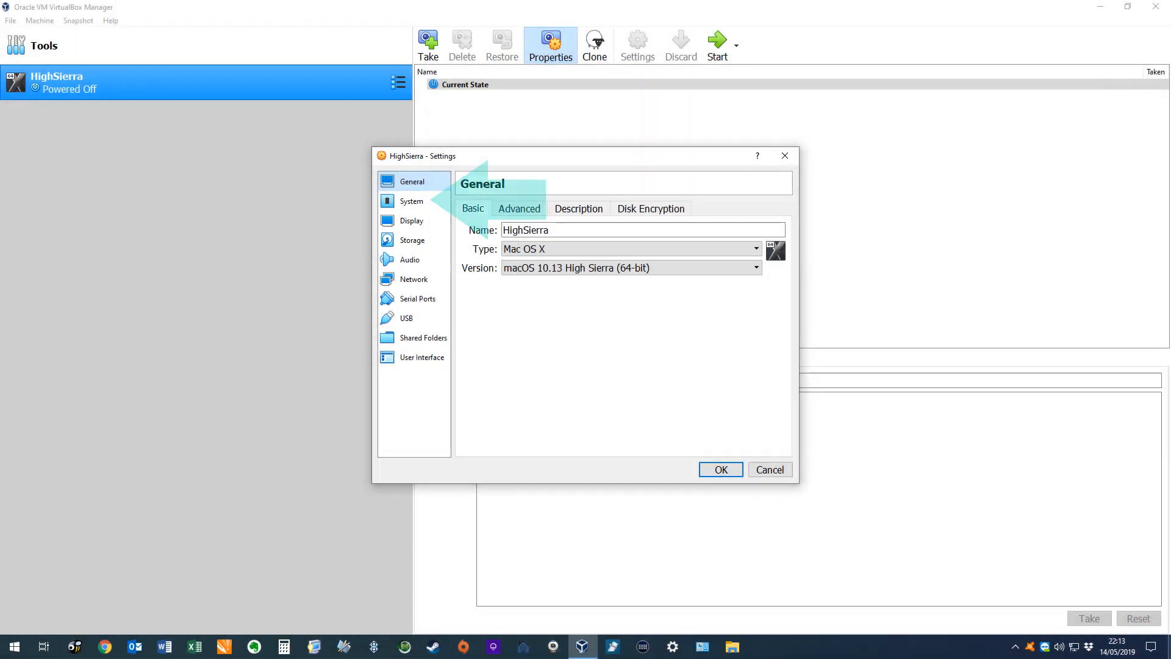
click(412, 201)
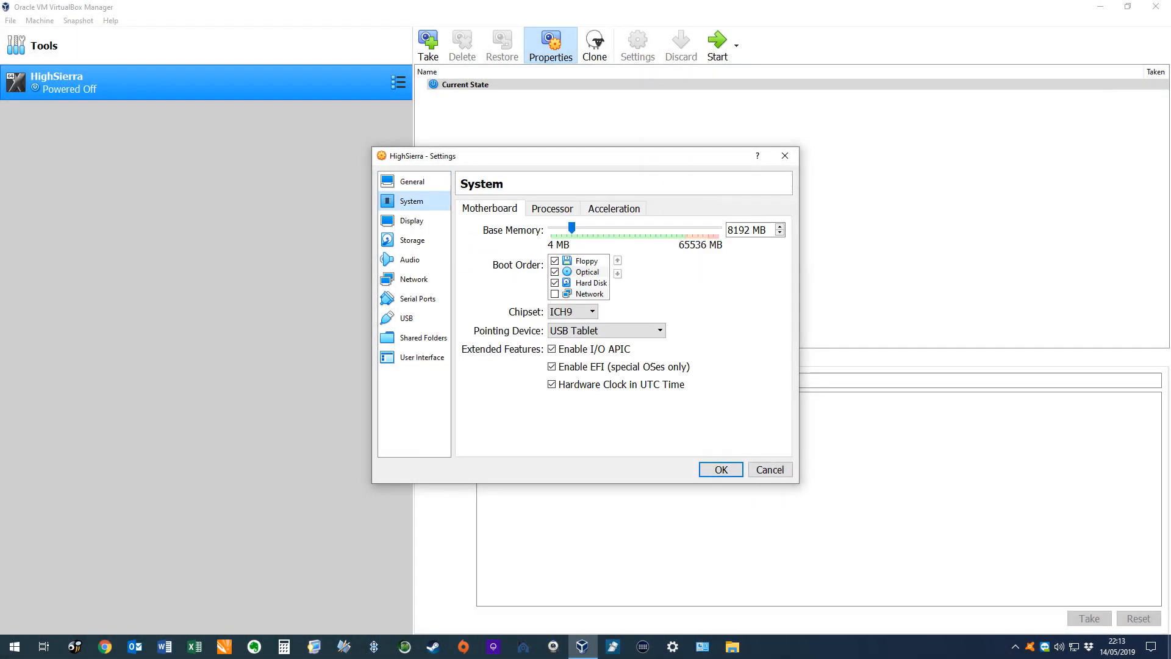
click(554, 261)
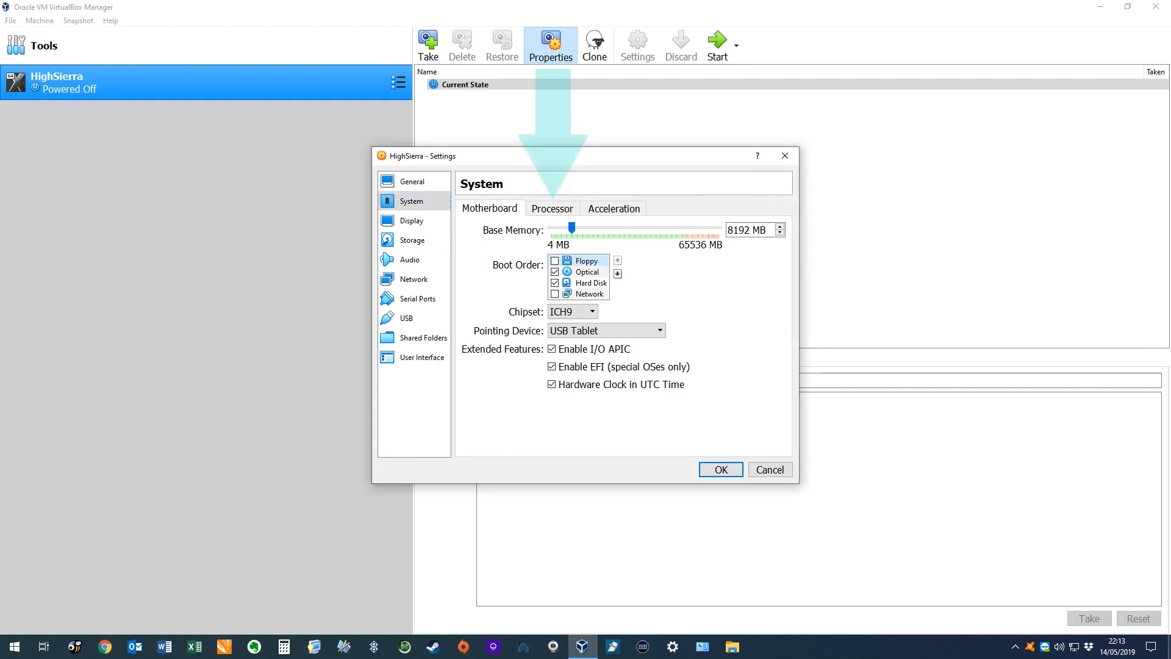
click(552, 209)
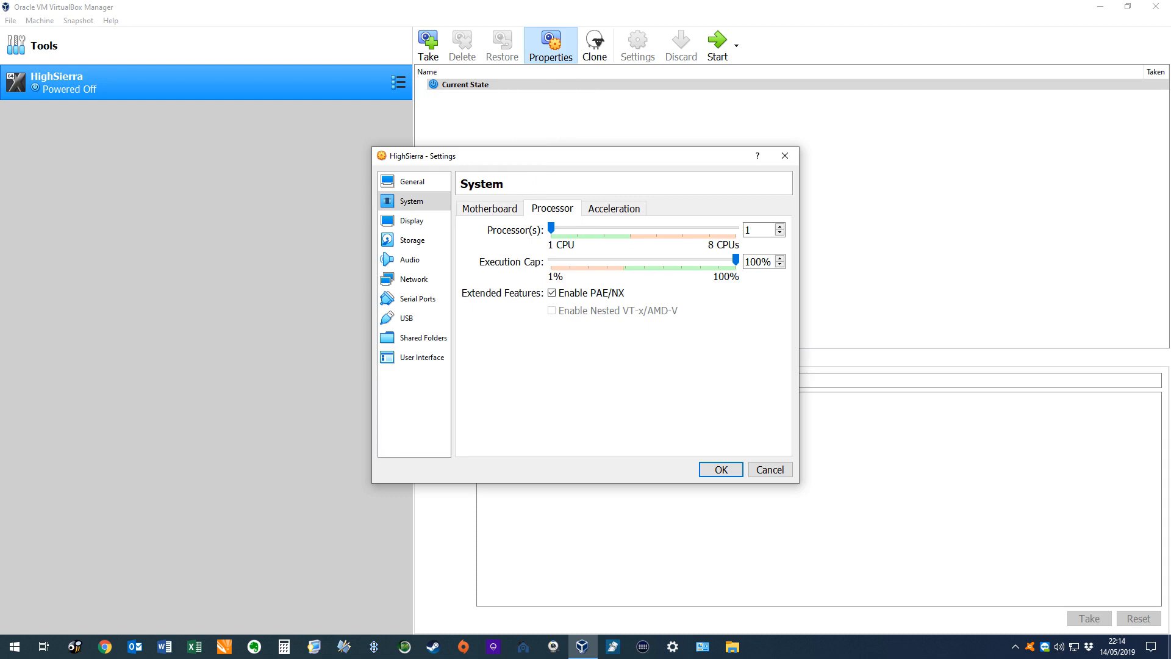
click(779, 226)
Set the HighSierra machine's video memory to 128 MB in its display settings.
click(412, 221)
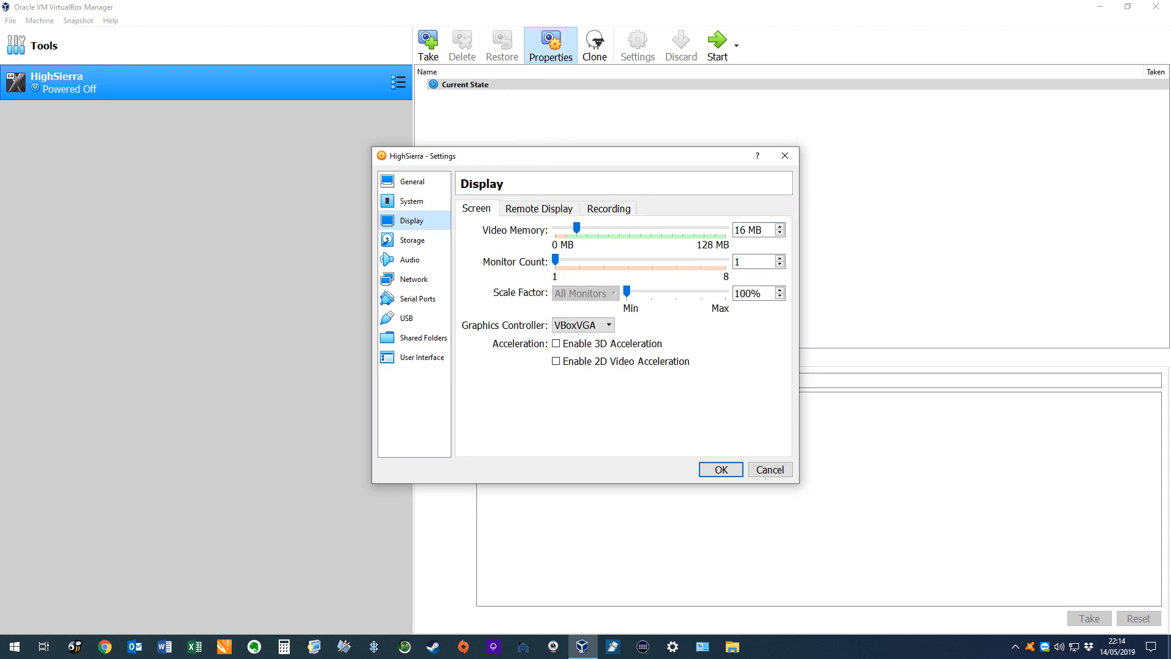
drag(576, 227, 725, 227)
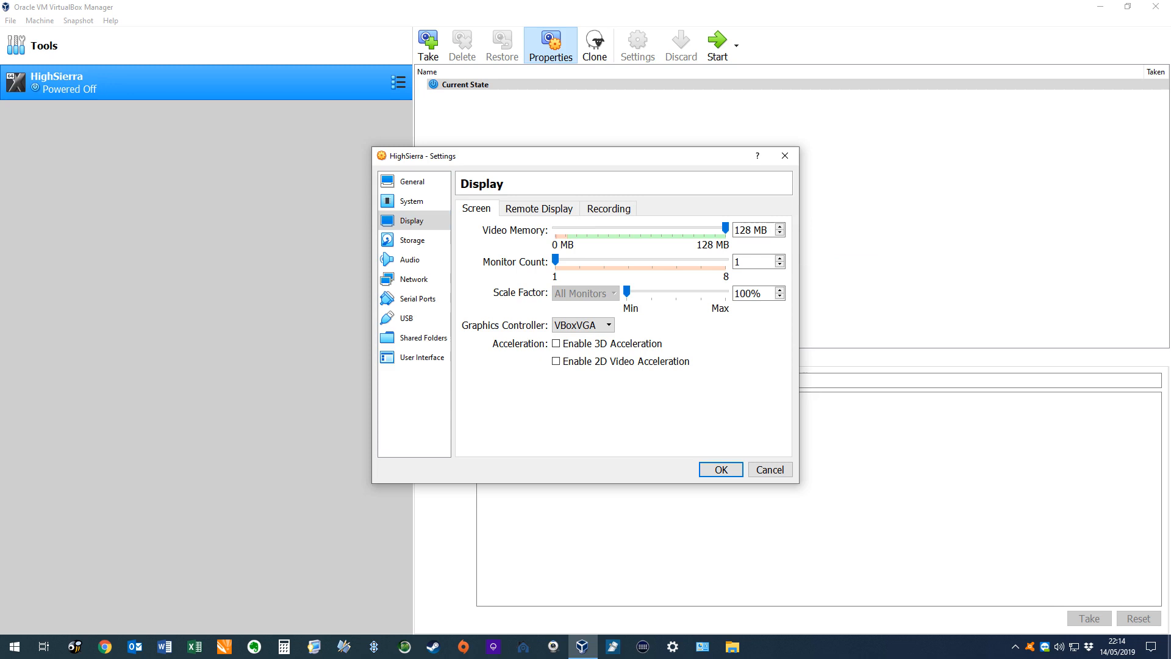
Attach the HighSierra disc image from Downloads to the empty optical drive in the HighSierra machine's storage settings and save the settings.
click(412, 240)
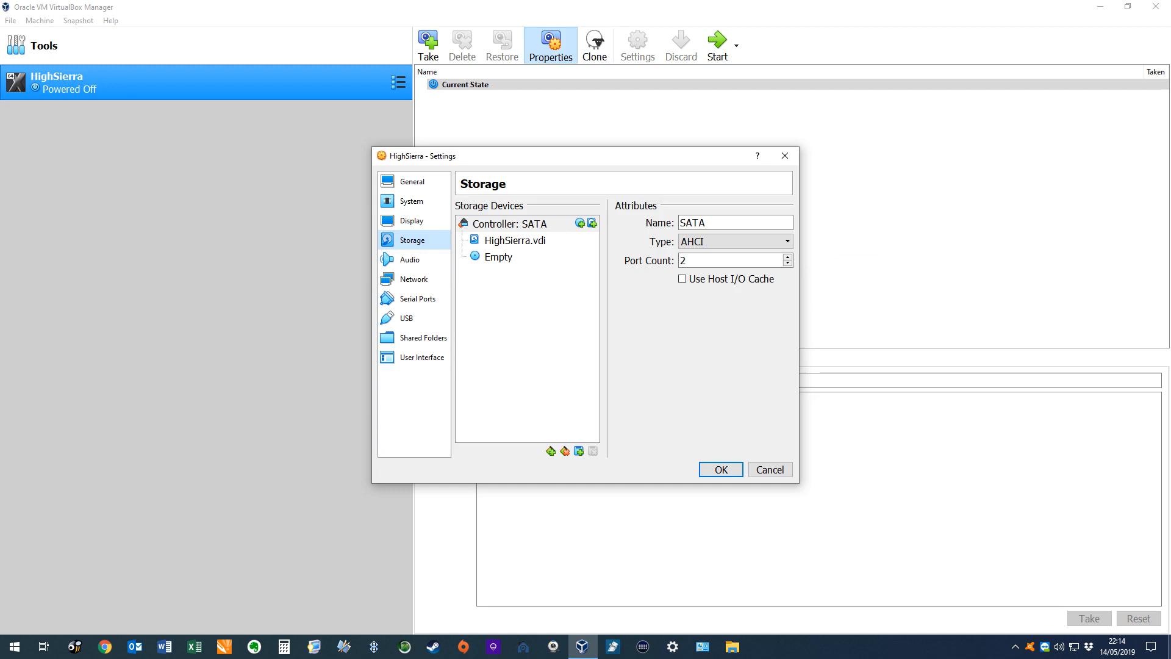
click(498, 257)
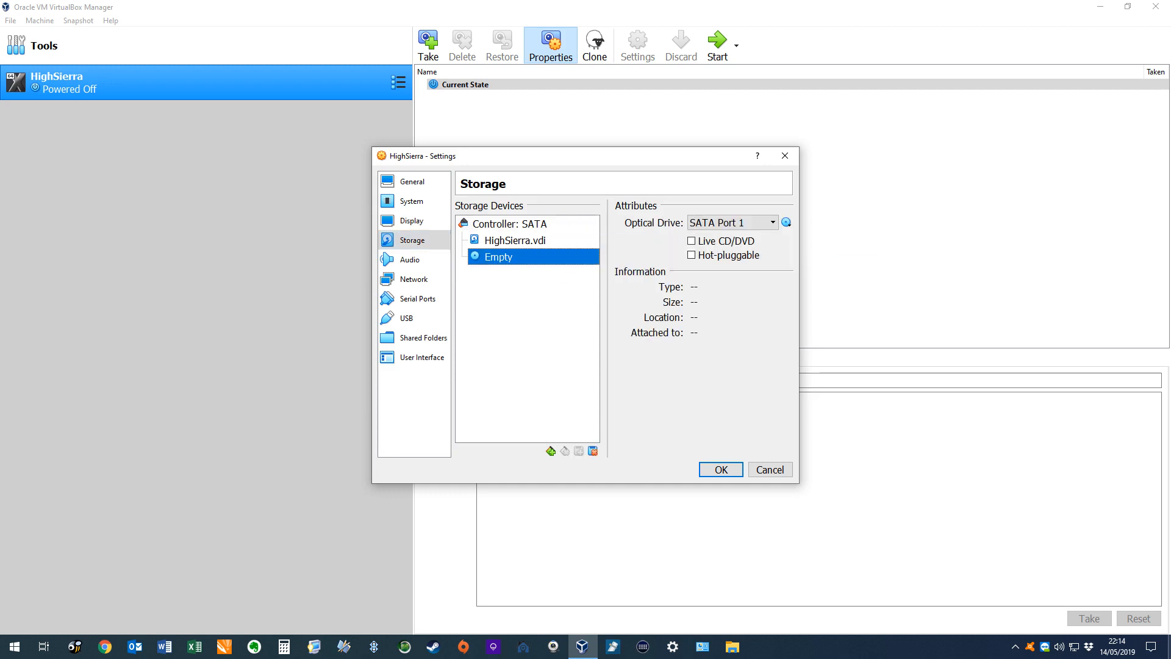
click(786, 223)
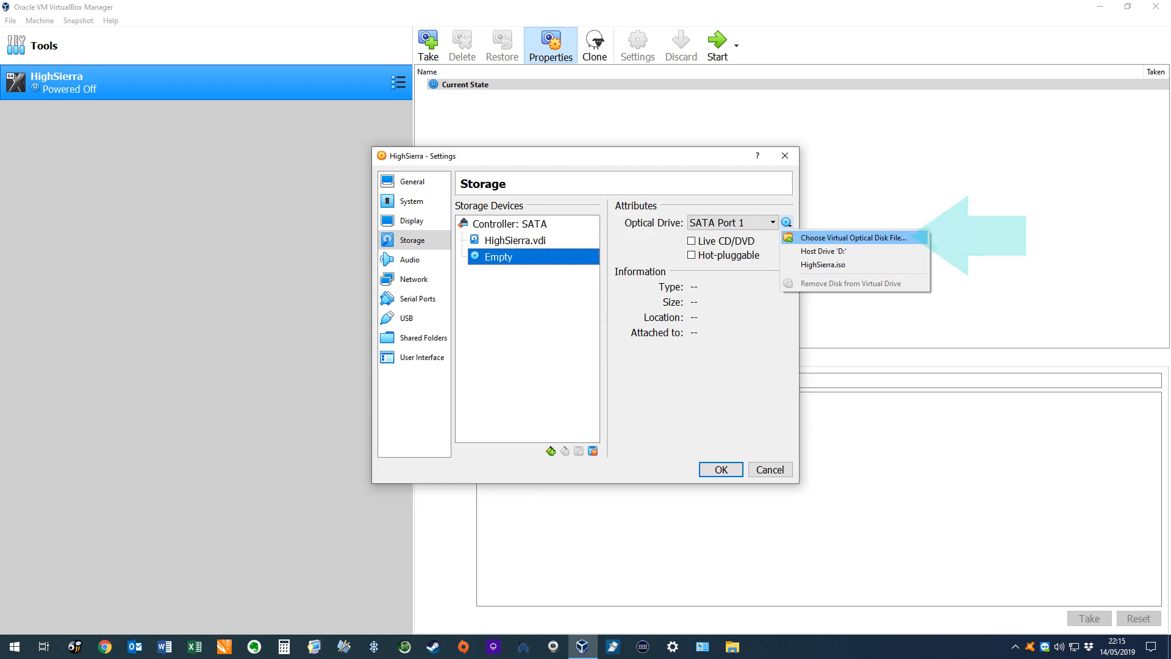
key(Return)
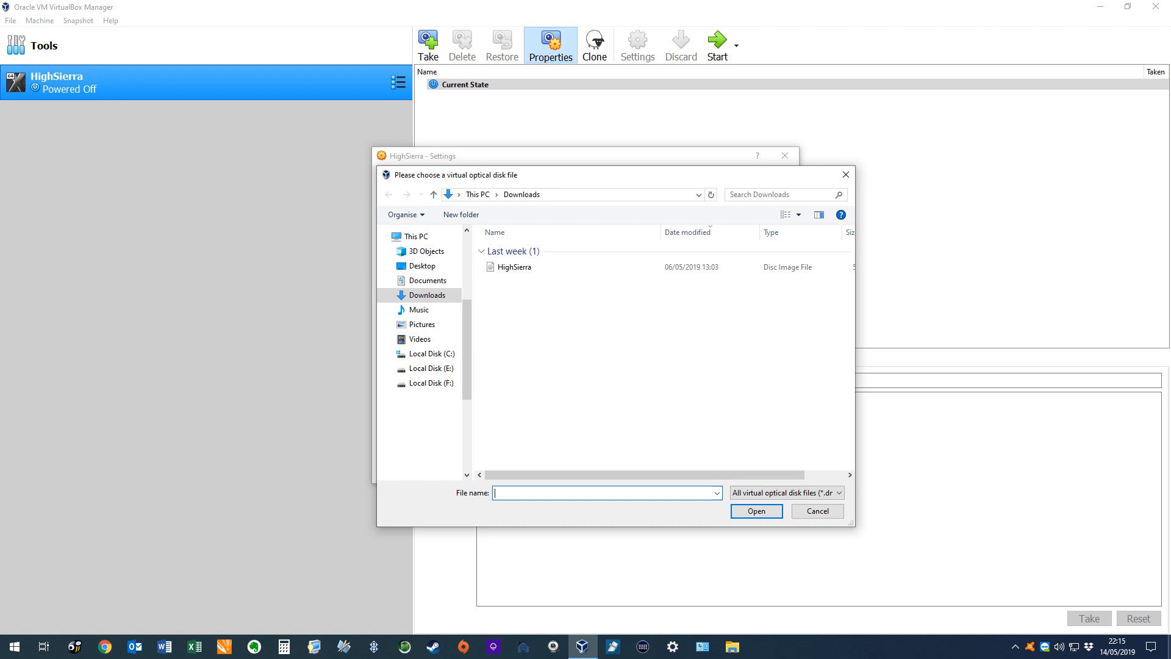
click(514, 267)
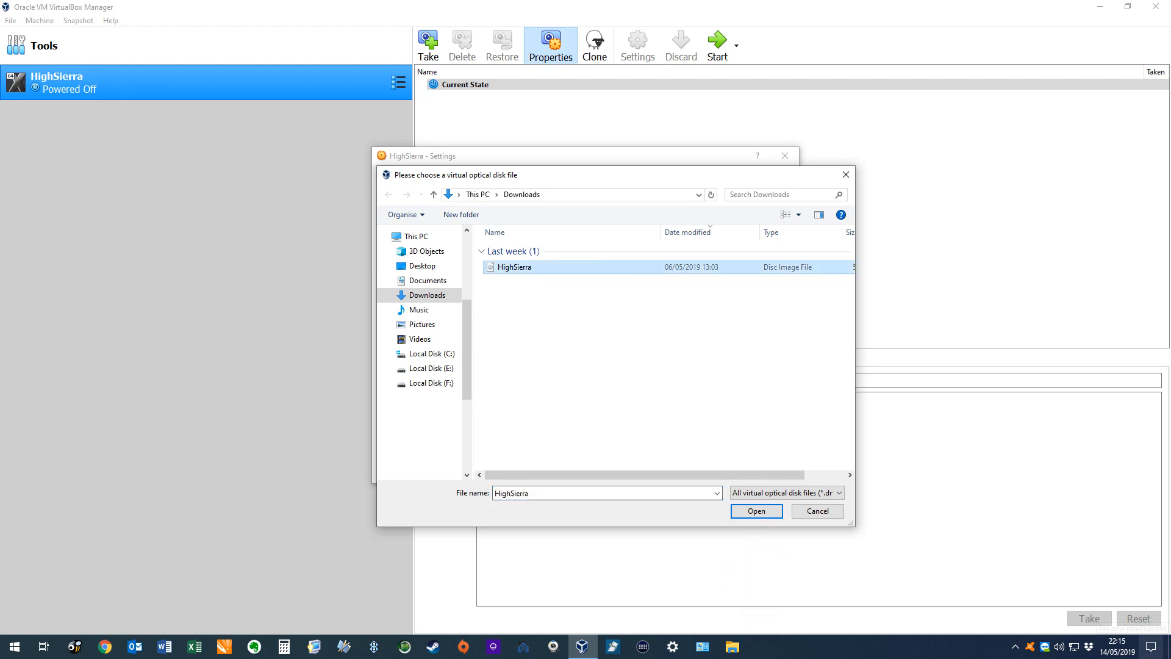
key(Return)
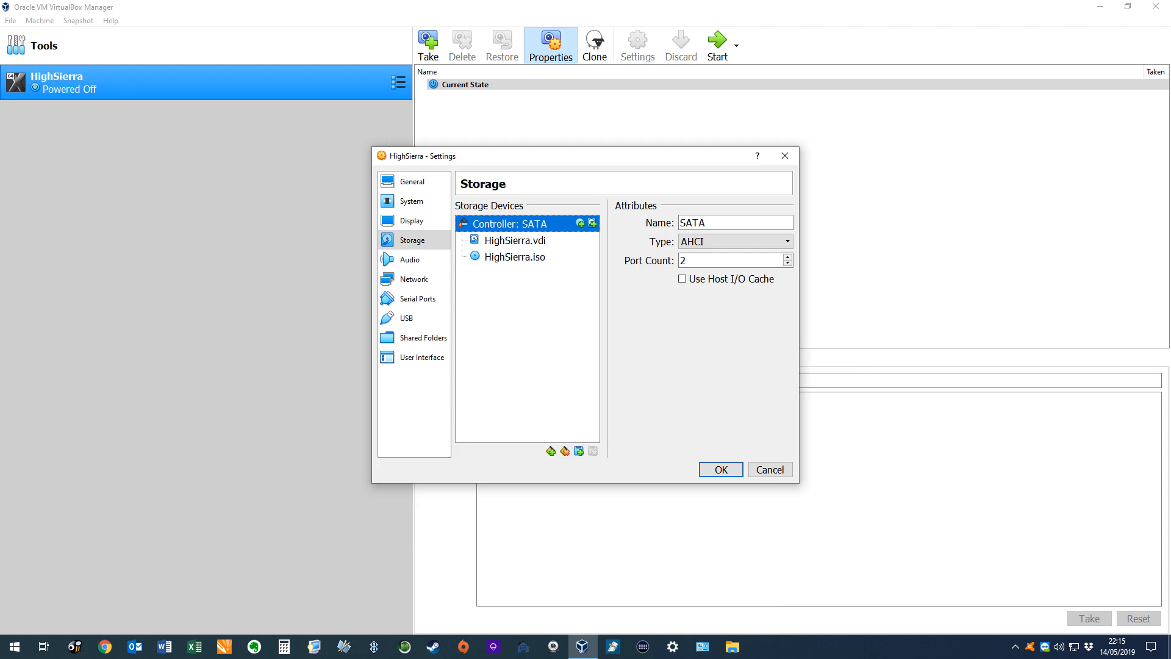
key(Return)
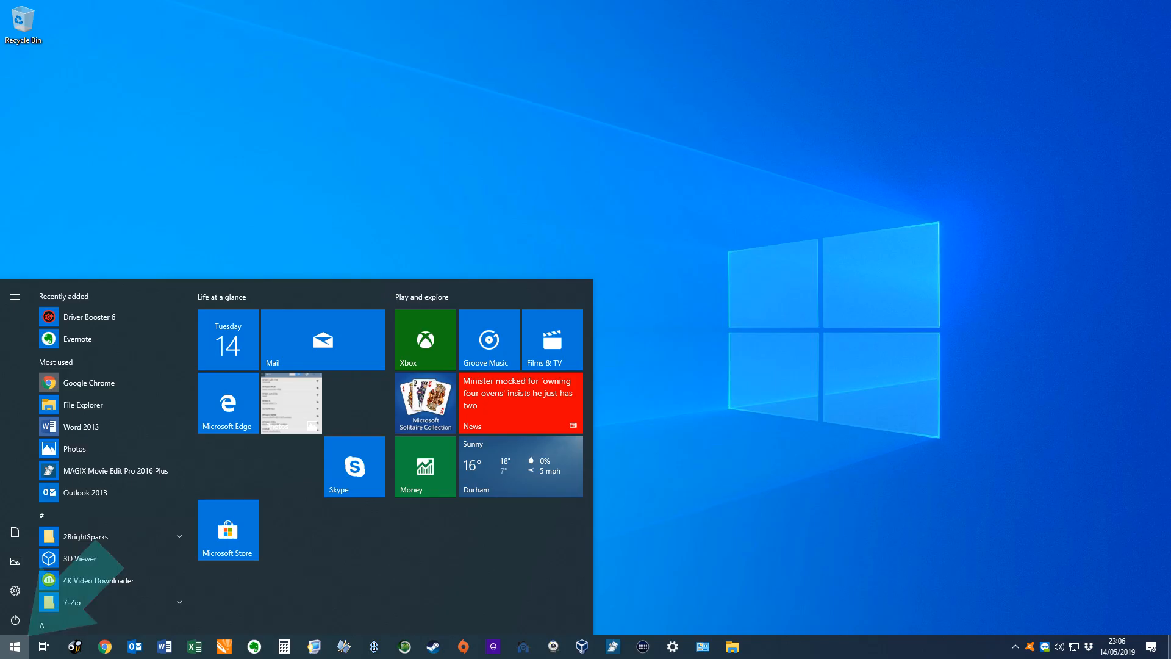
Find the Windows Command Prompt (cmd), and in the Word document of VBoxManage commands replace every "Your VM Name" with "HighSierra".
text(cmd)
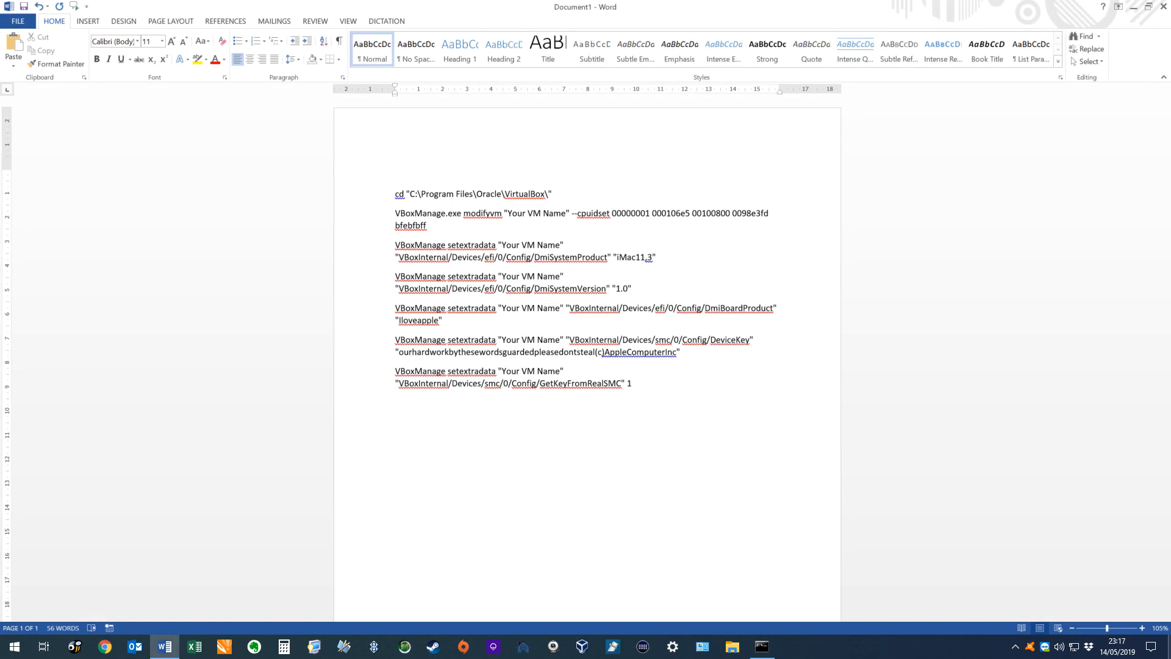
key(ctrl+h)
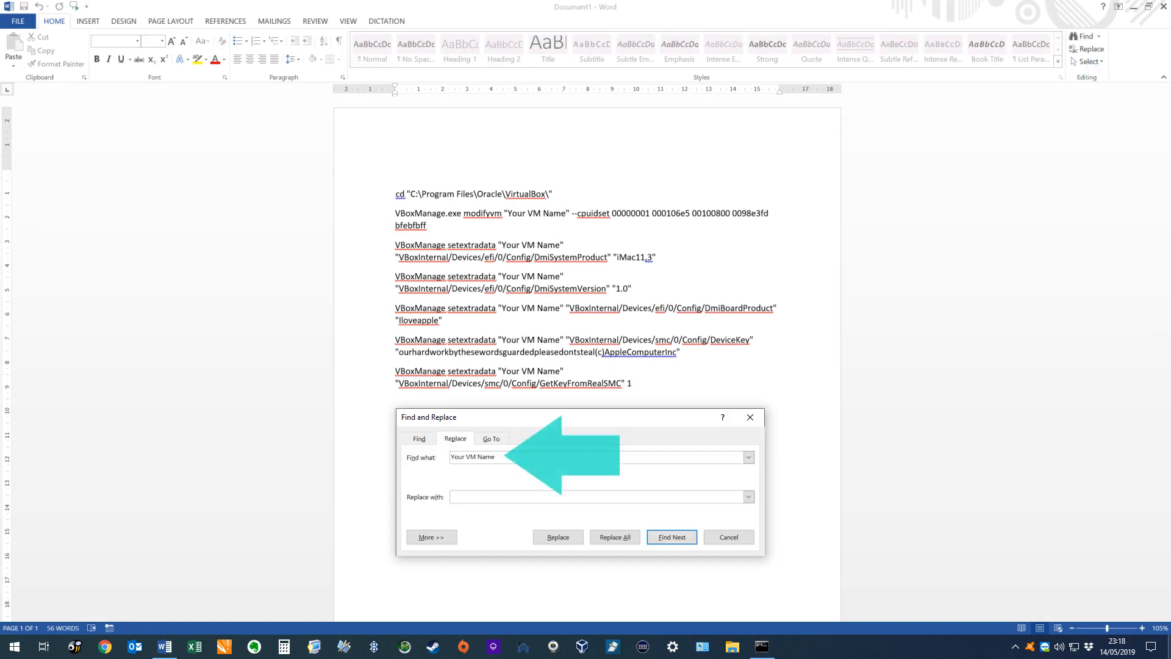
text(HighSierra)
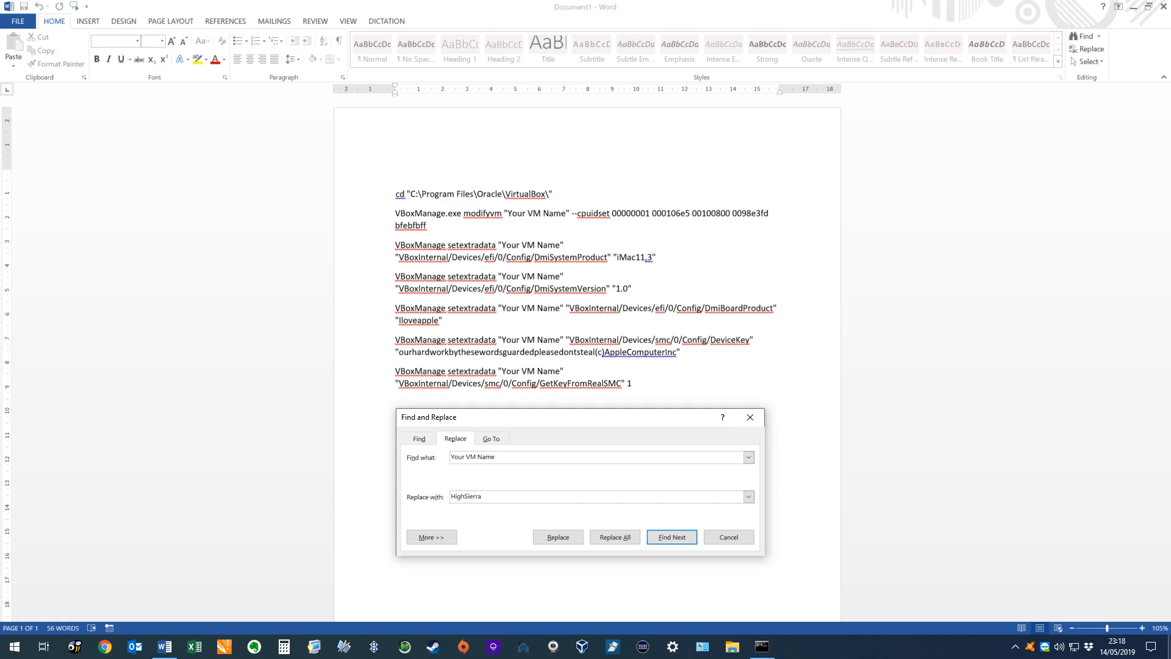
key(alt+a)
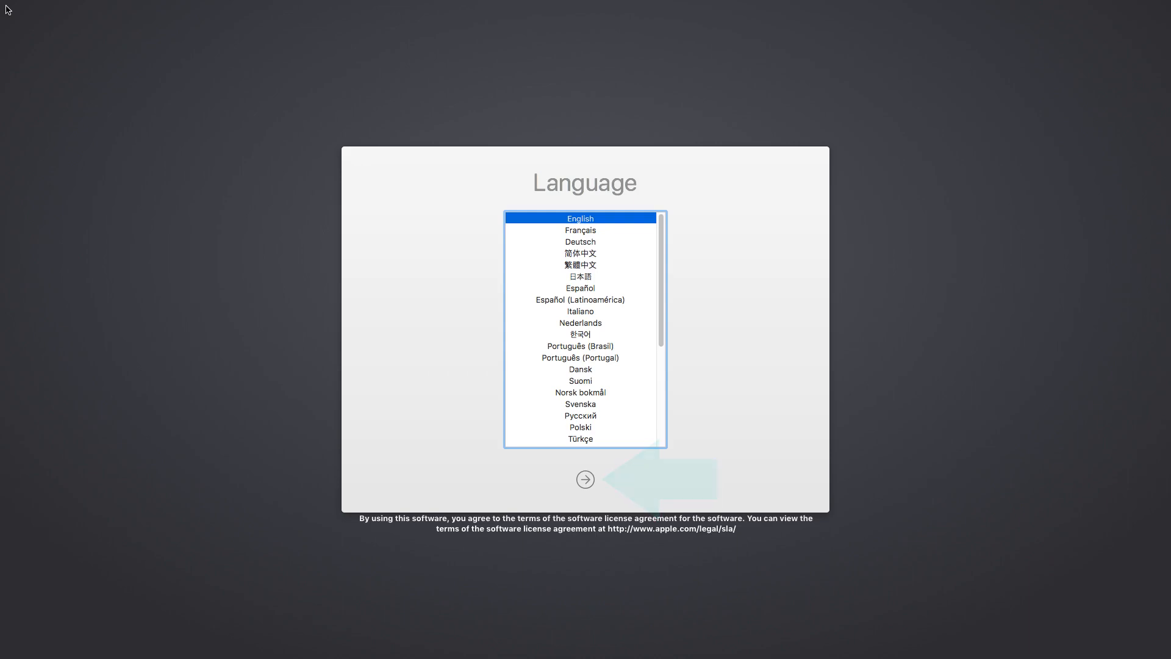
Continue the macOS installer in the booted virtual machine with English as the language.
click(586, 480)
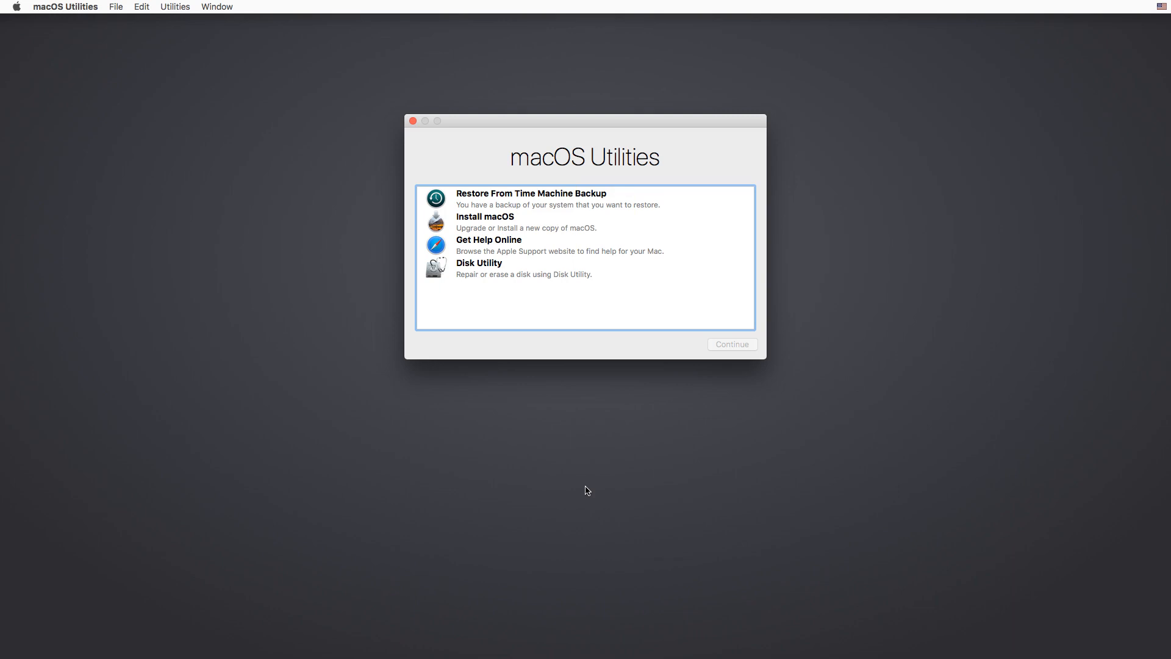
click(512, 230)
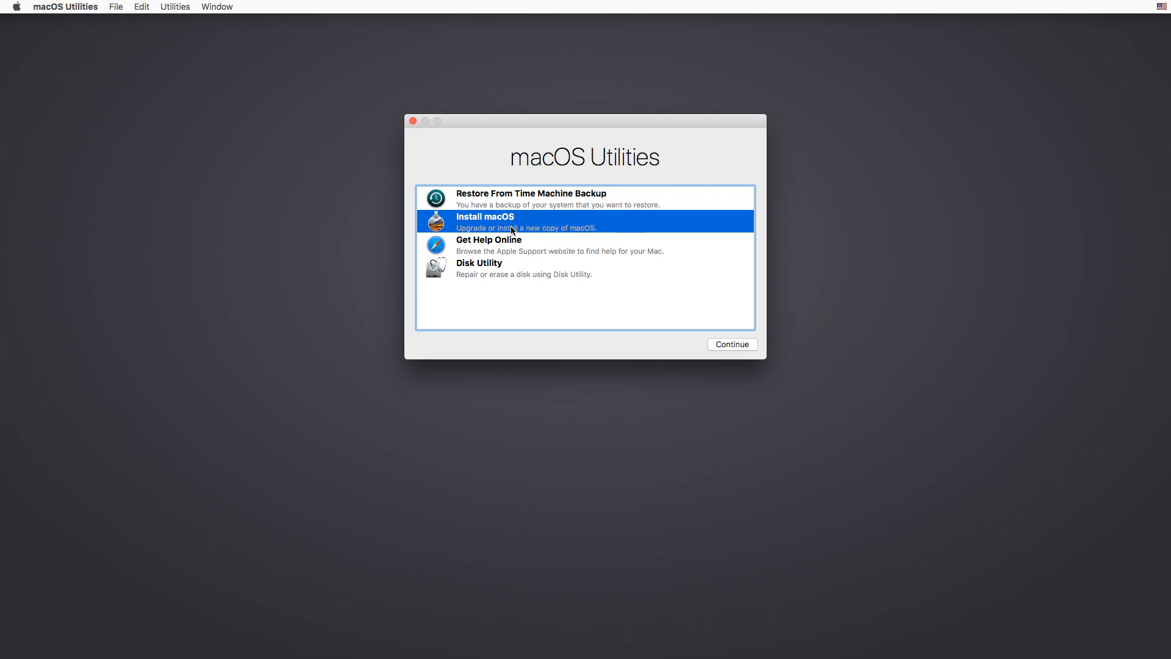
click(732, 344)
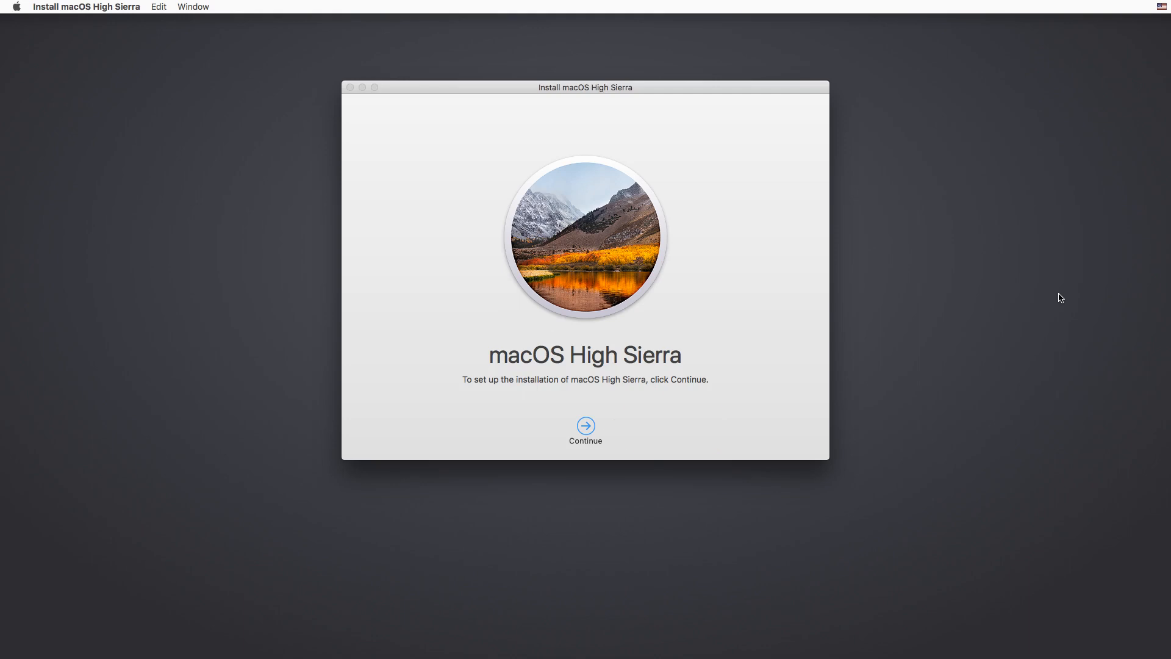
click(587, 427)
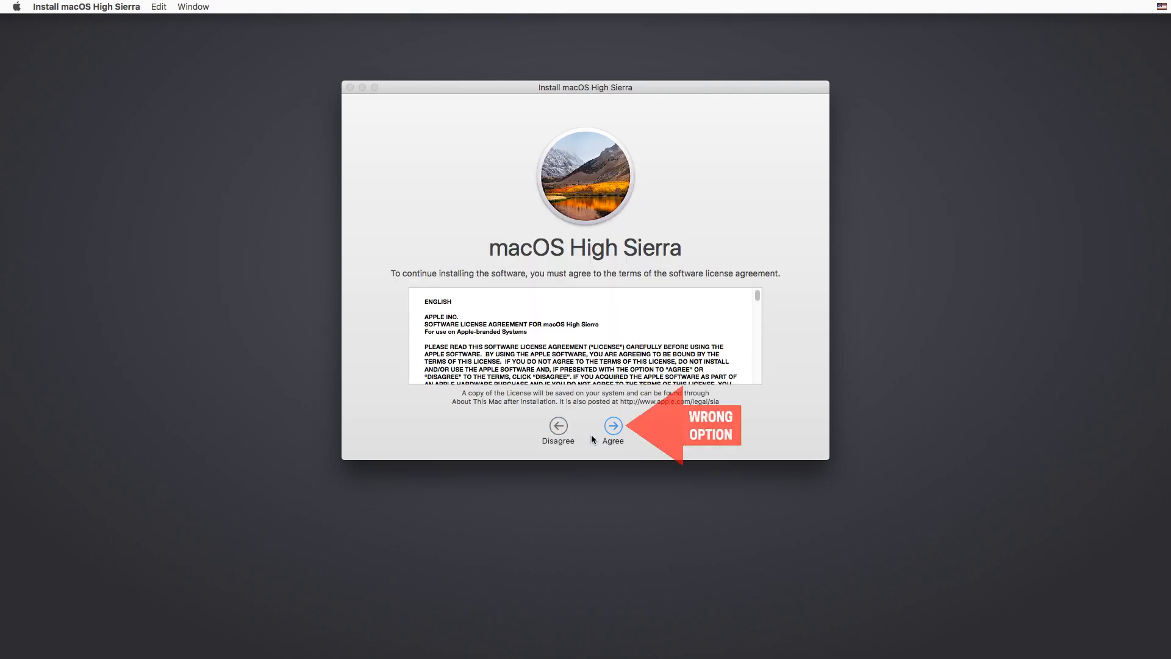
click(613, 426)
key(Return)
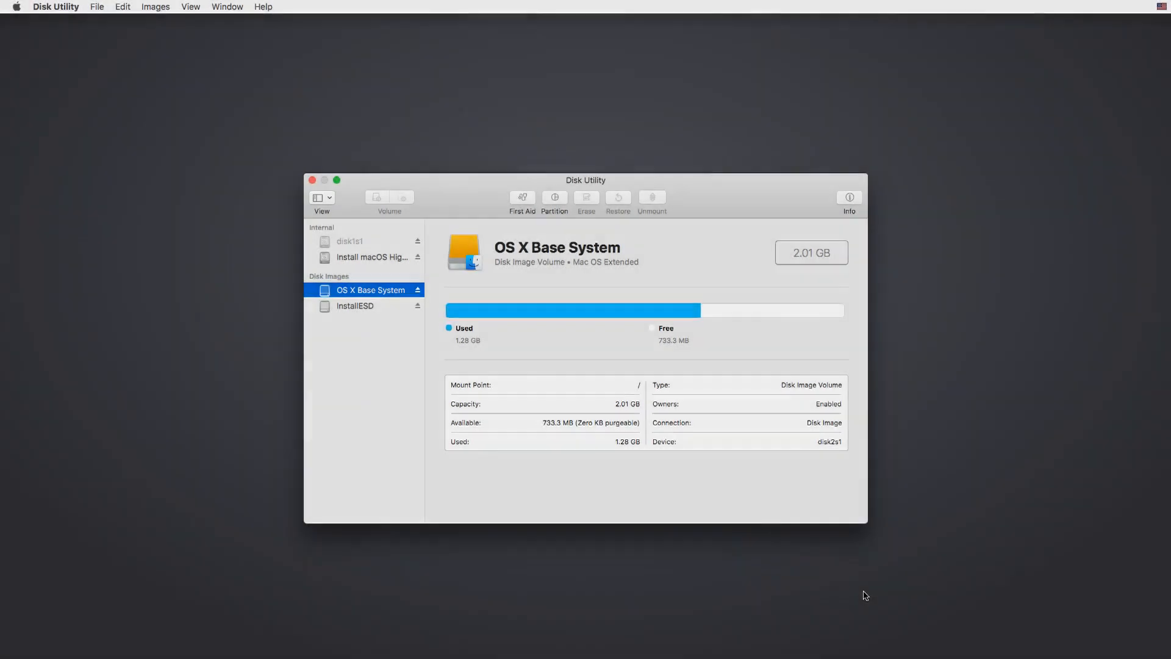
Show all devices in Disk Utility and erase VBOX HARDDISK Media as MacintoshHD with Mac OS Extended (Journaled) and GUID Partition Map.
click(323, 197)
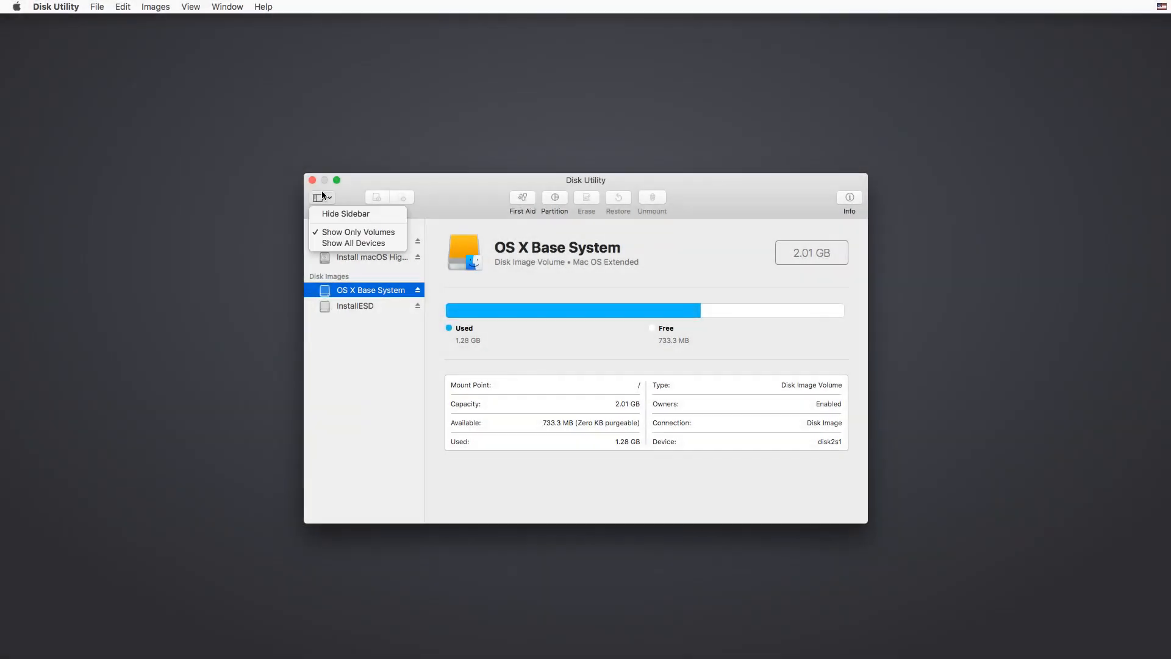
click(391, 246)
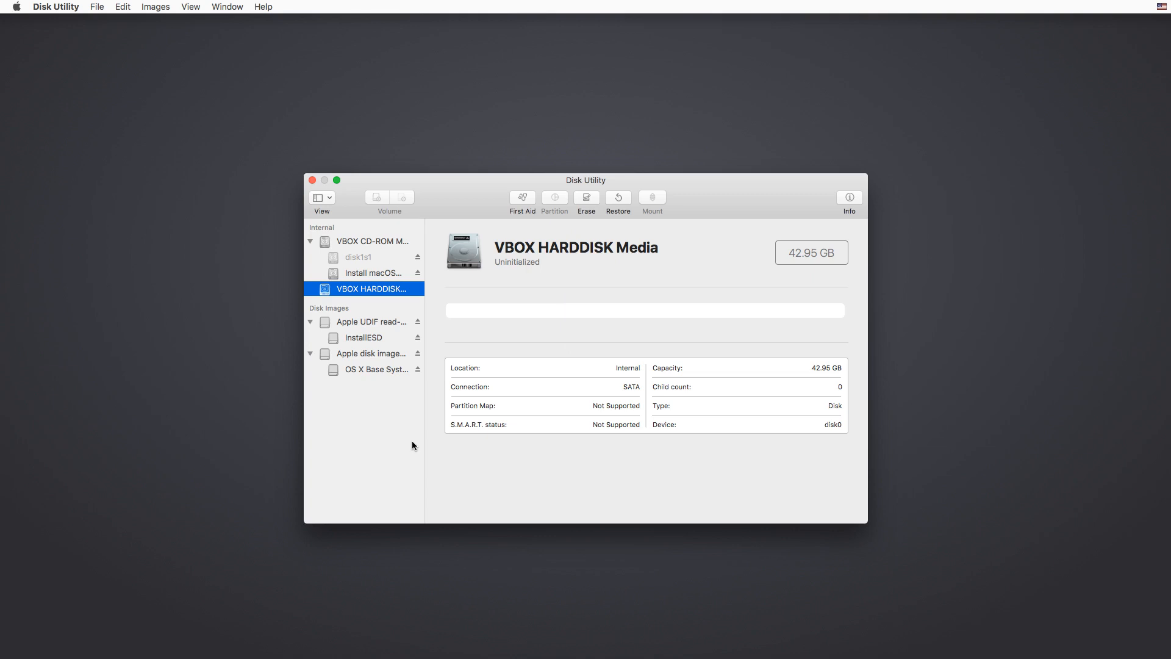
click(594, 198)
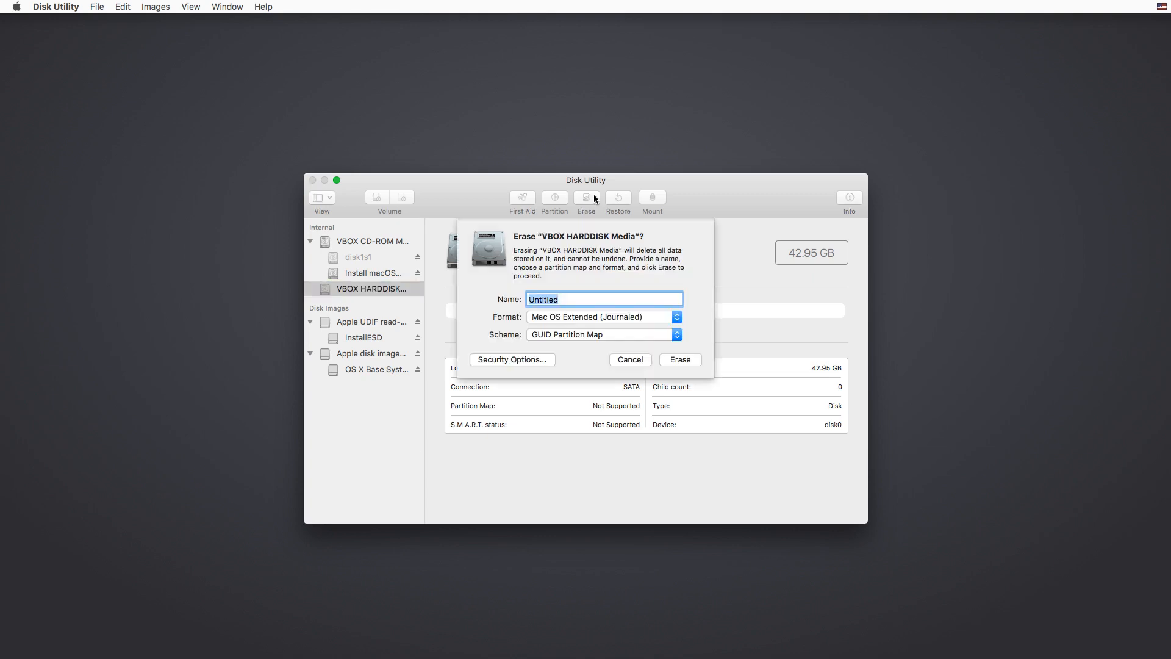
text(MacintoshHD)
click(682, 361)
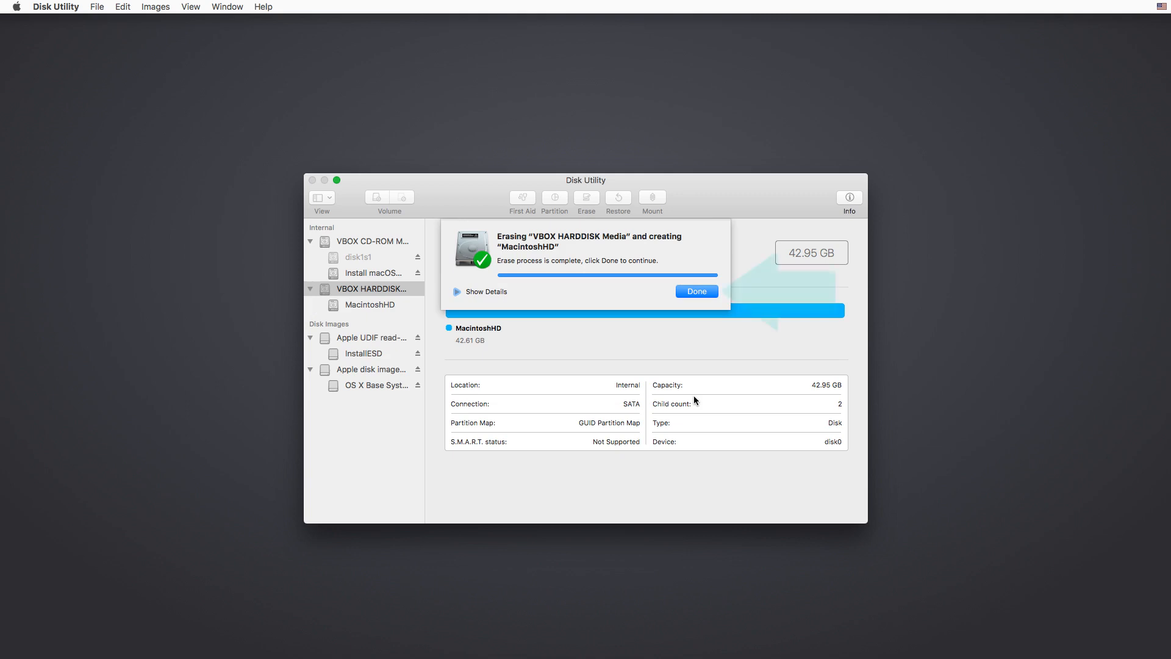
key(Return)
click(377, 305)
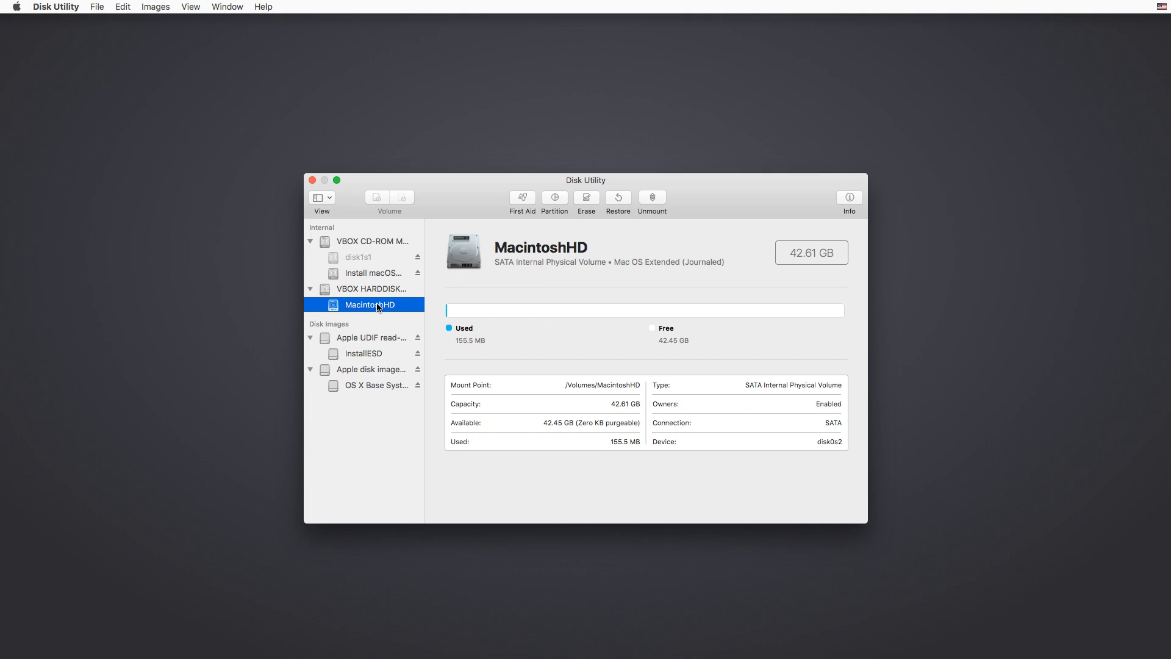
click(311, 181)
Start the macOS High Sierra installation from macOS Utilities, agree to the licence and install it on the MacintoshHD disk.
click(653, 224)
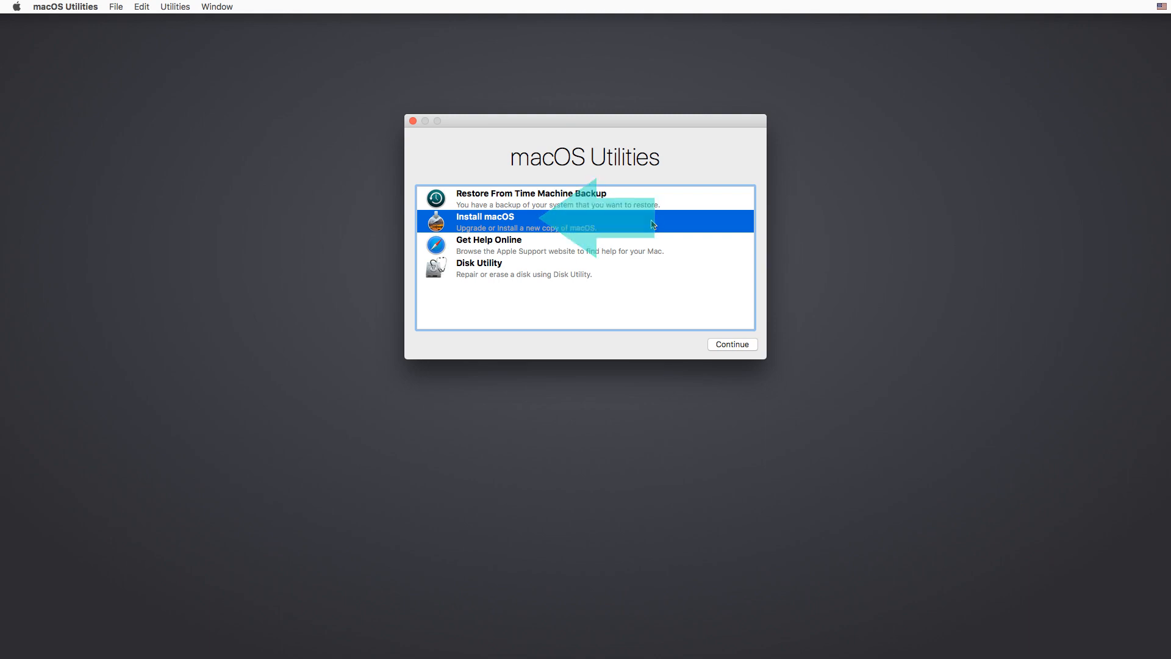
click(733, 344)
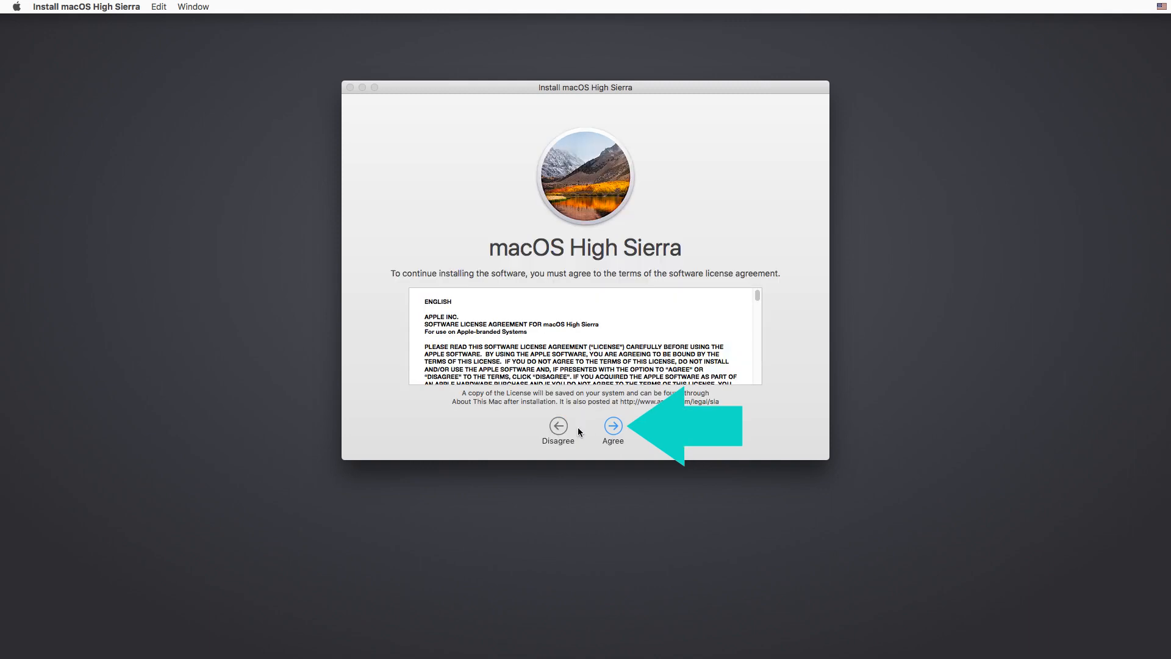
click(616, 427)
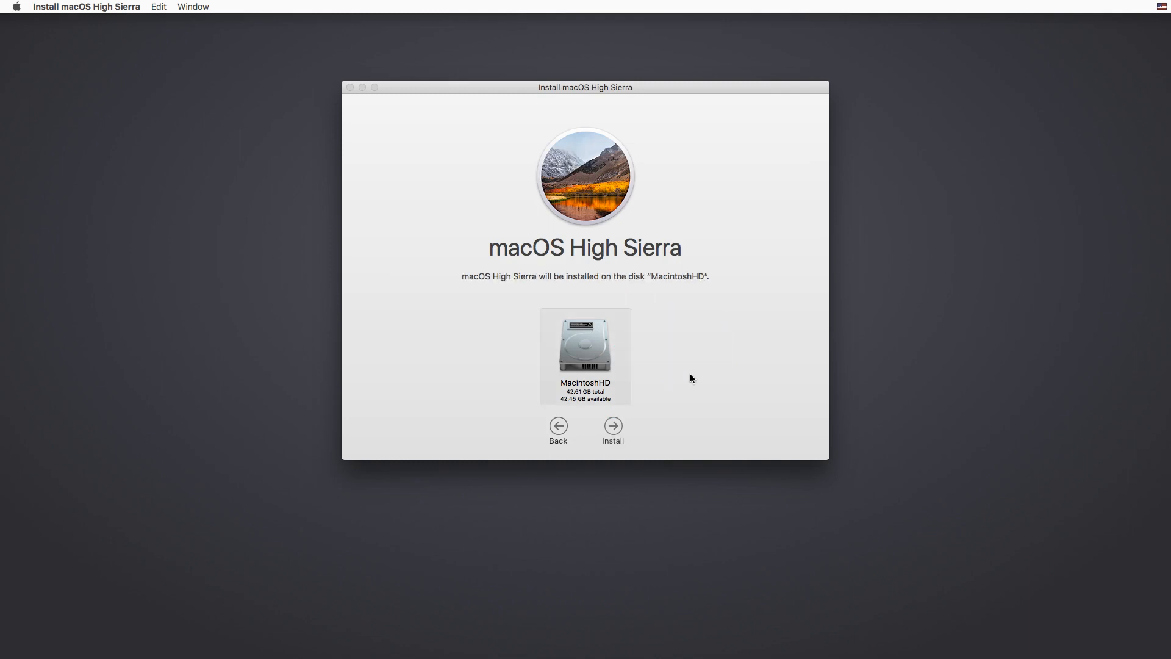
click(613, 427)
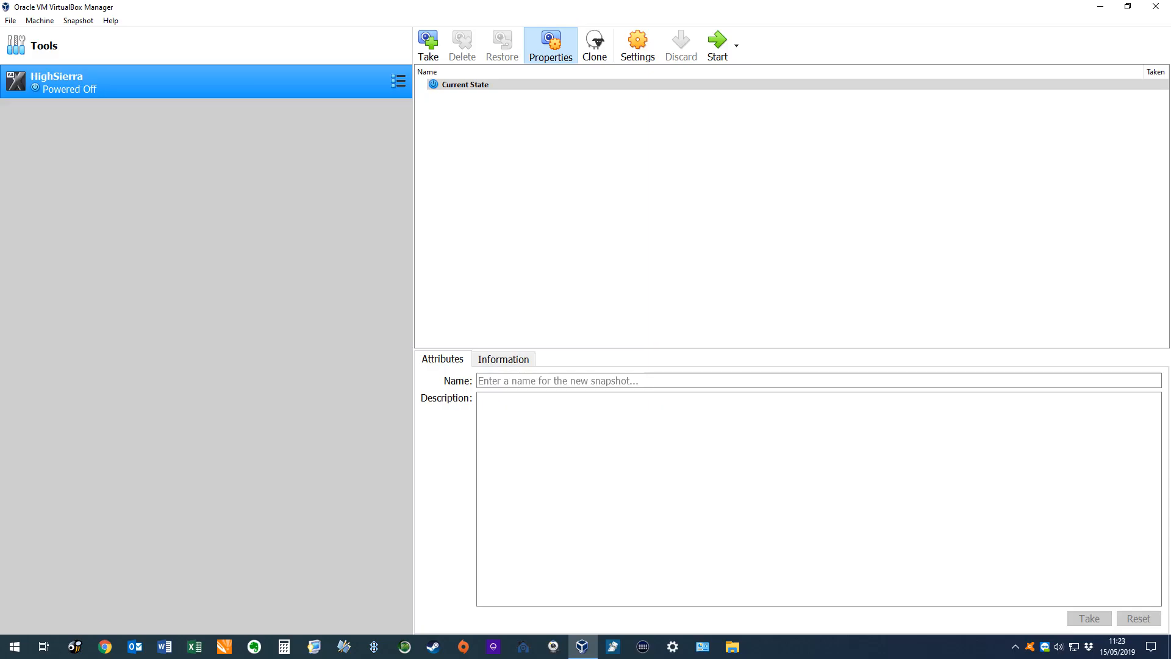
Back in VirtualBox Manager, remove HighSierra.iso from the HighSierra machine's optical drive in its storage settings and save the change.
right_click(225, 71)
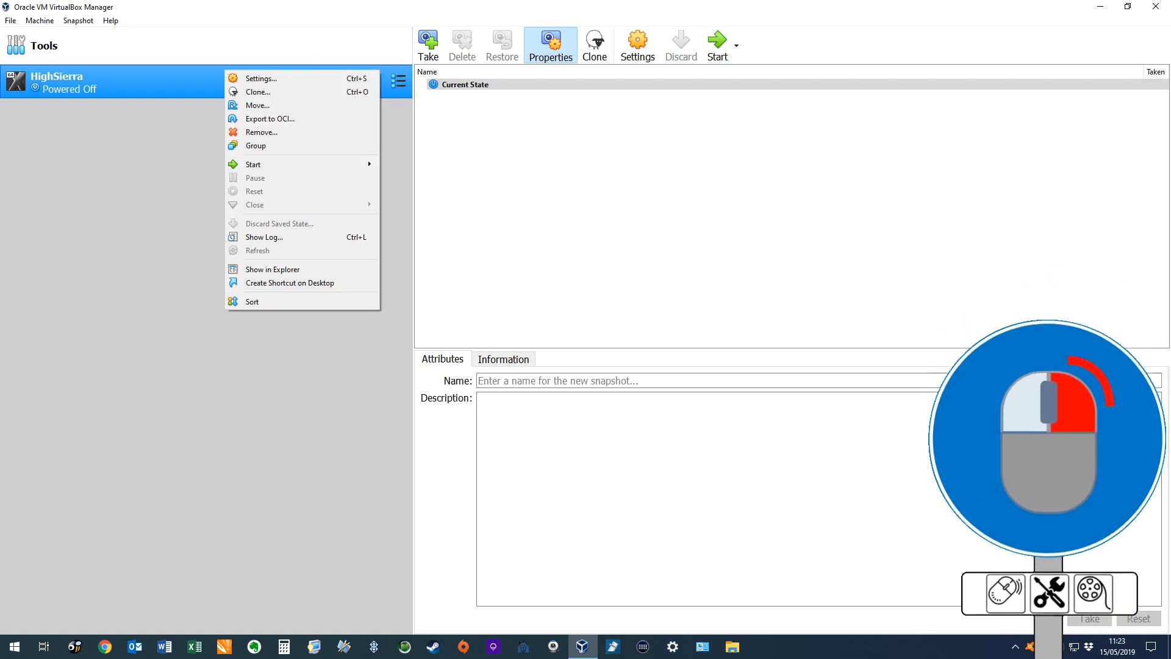
click(261, 78)
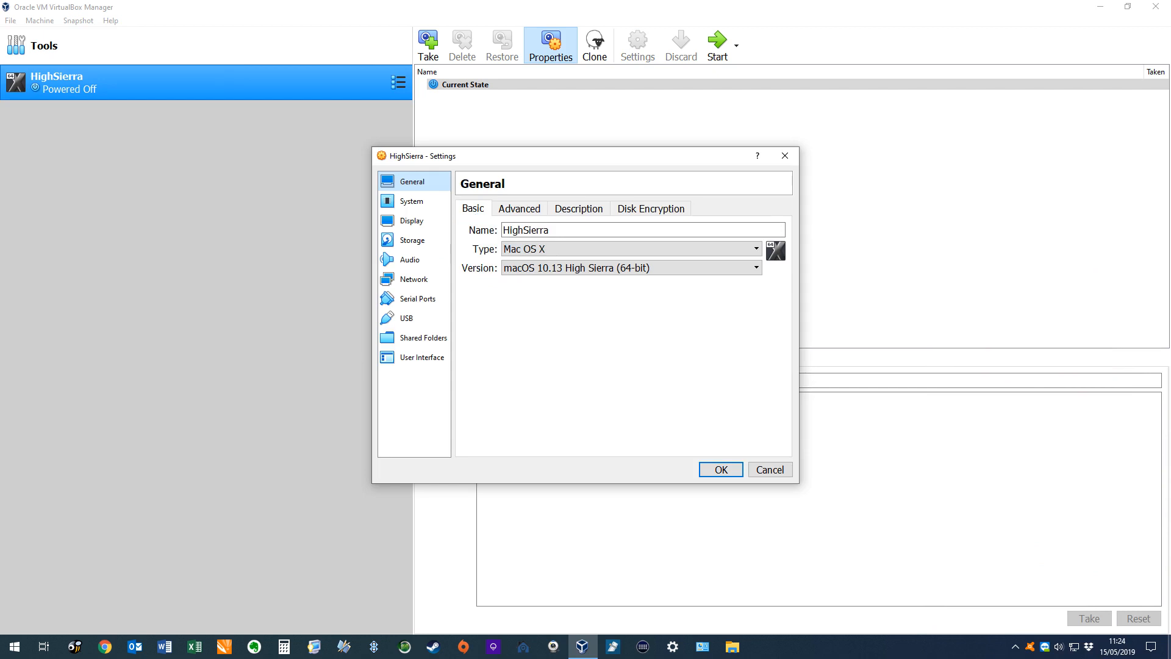
click(412, 241)
click(515, 257)
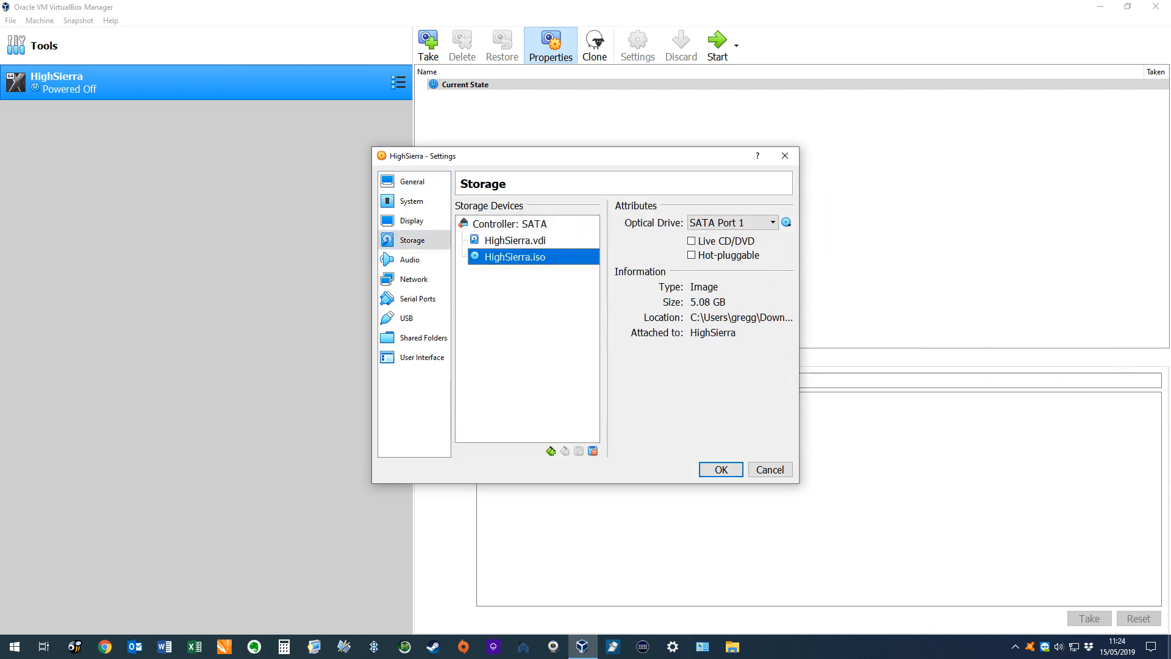
click(787, 222)
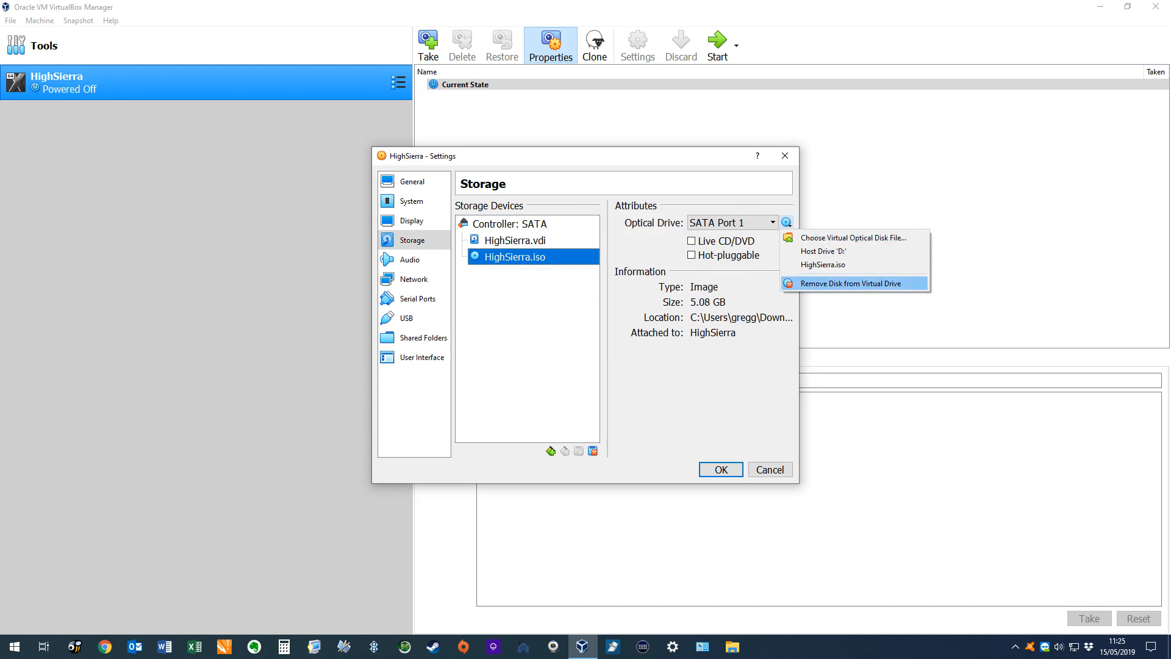
click(851, 284)
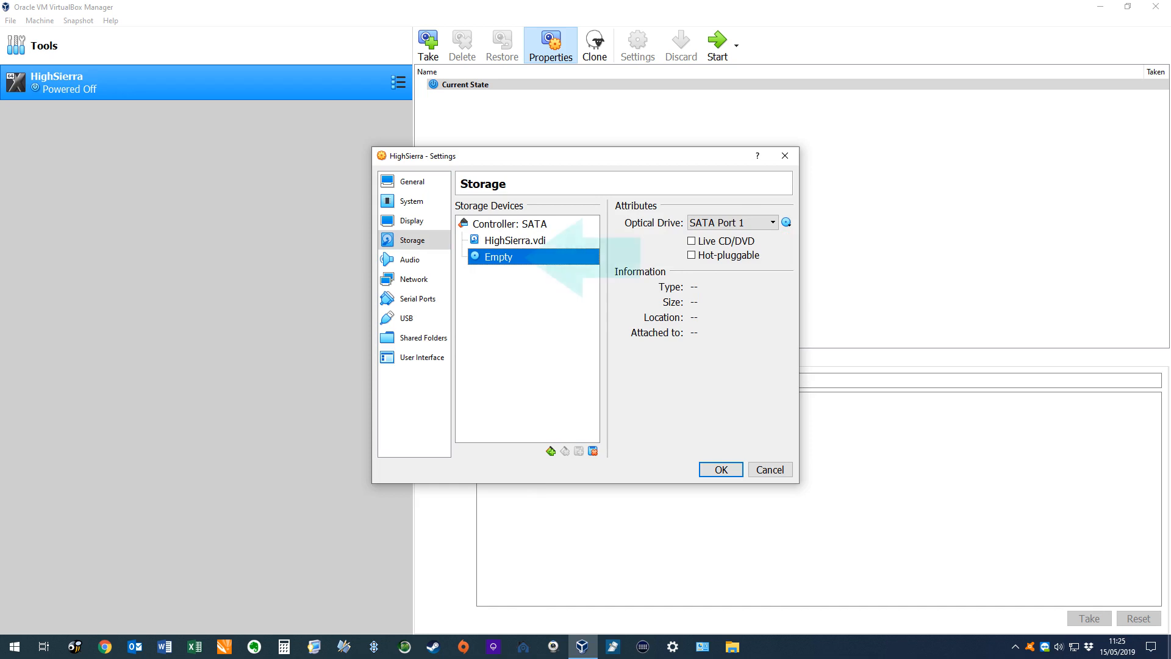
click(721, 470)
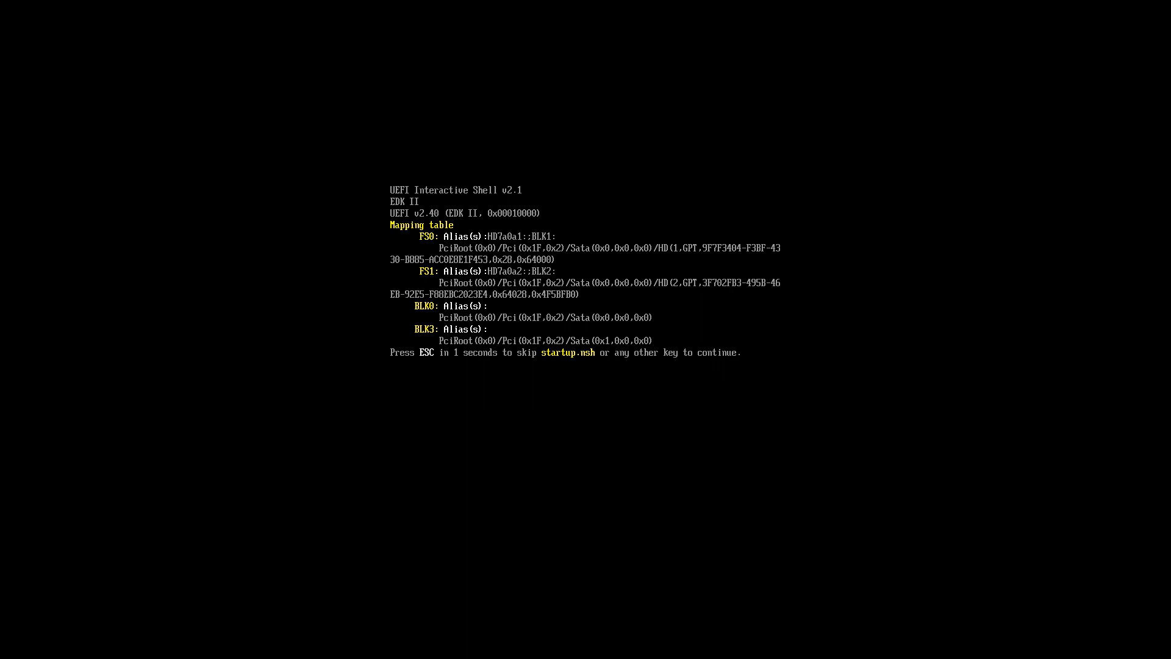
Leave the virtual machine's UEFI shell with the EXIT command and open the Boot Maintenance Manager.
text(EXIT)
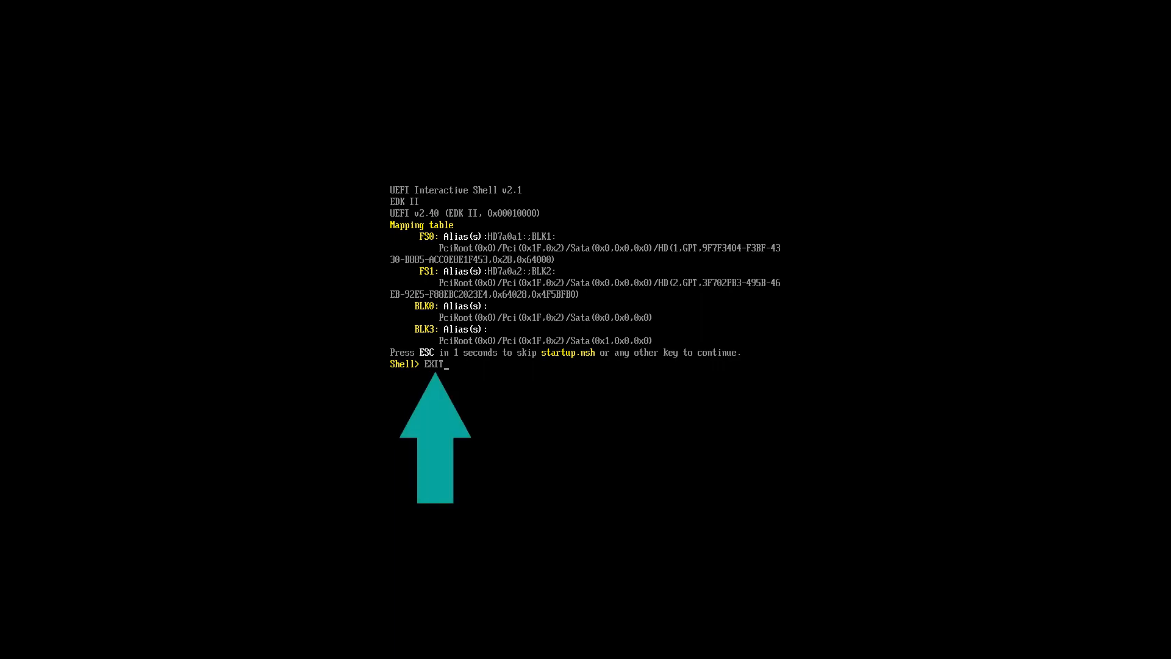
key(Return)
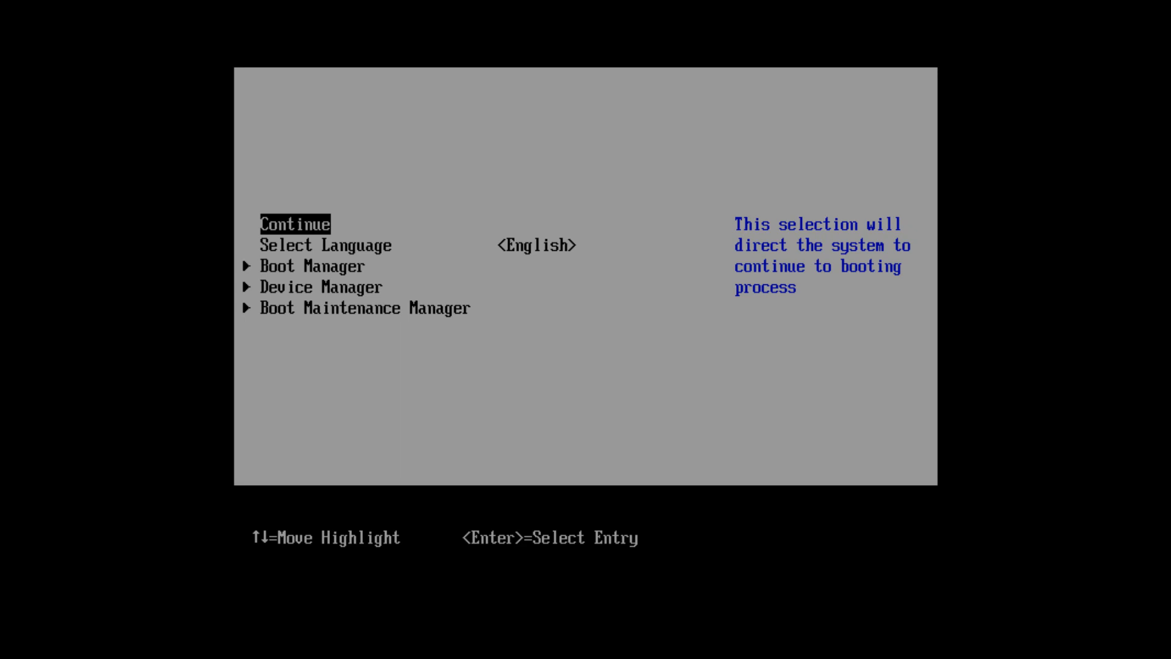
key(Up)
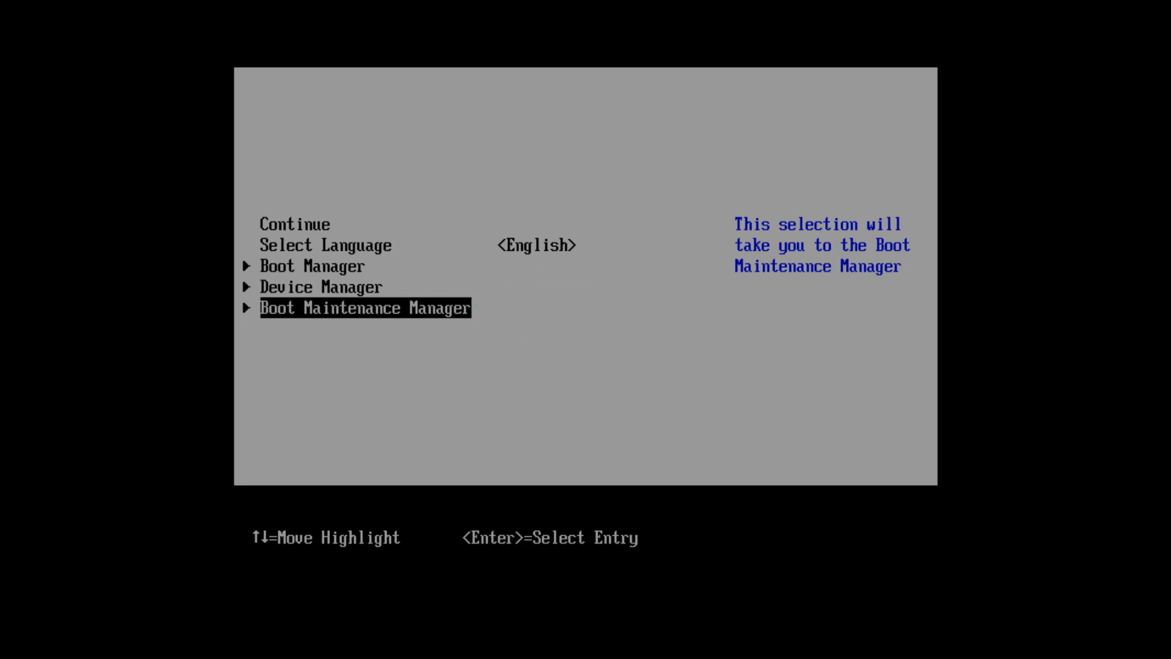
key(Return)
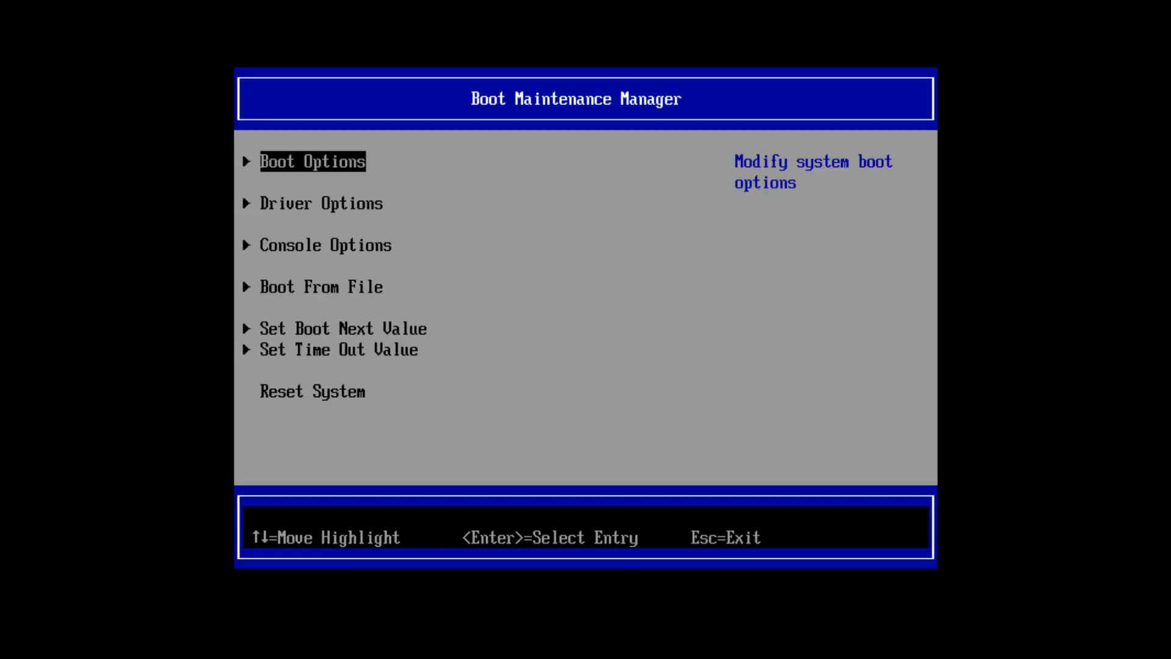
Choose to boot from a file and open the disk's second partition, the HD(2,GPT) entry.
key(Down)
key(Down)
key(Down)
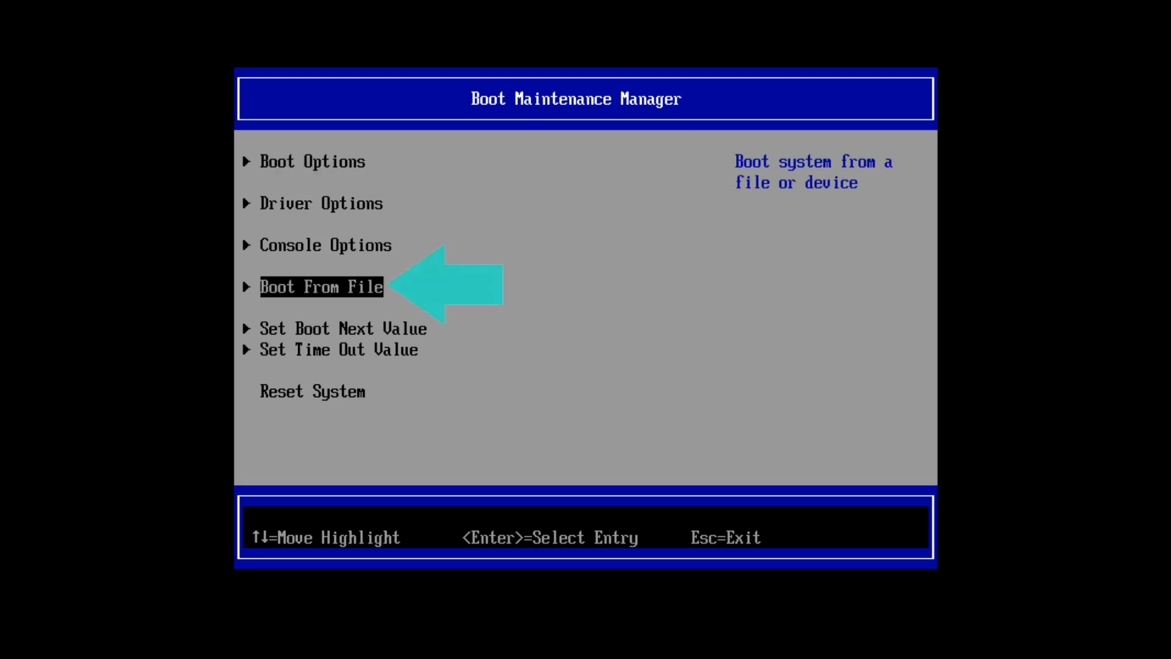
key(Return)
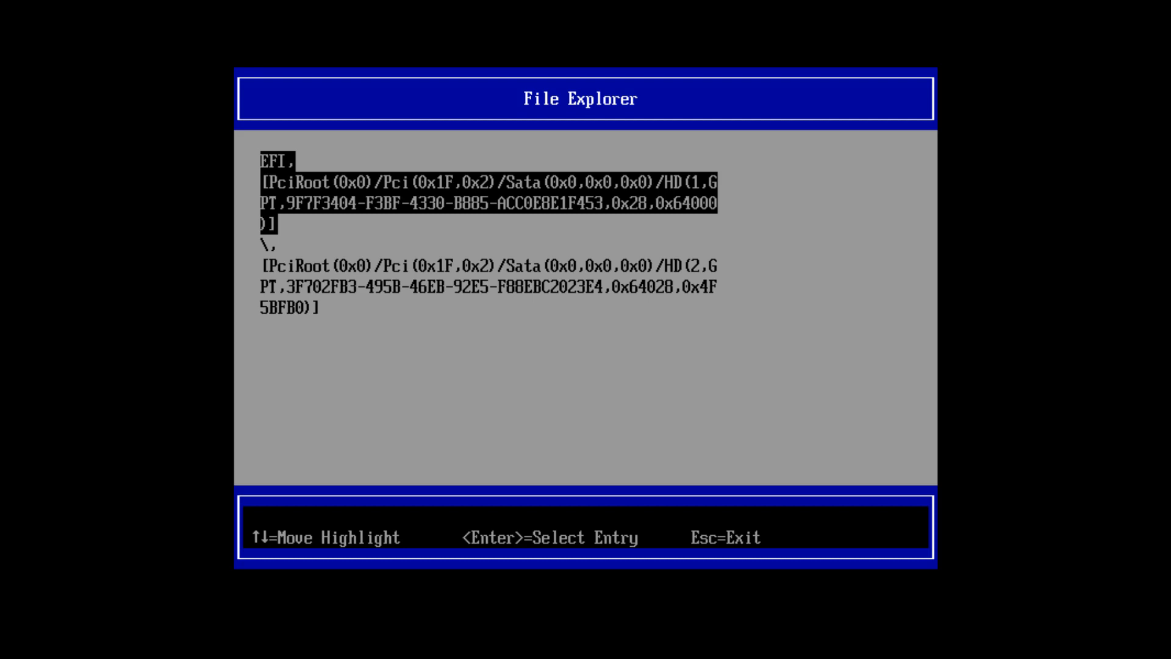
key(Down)
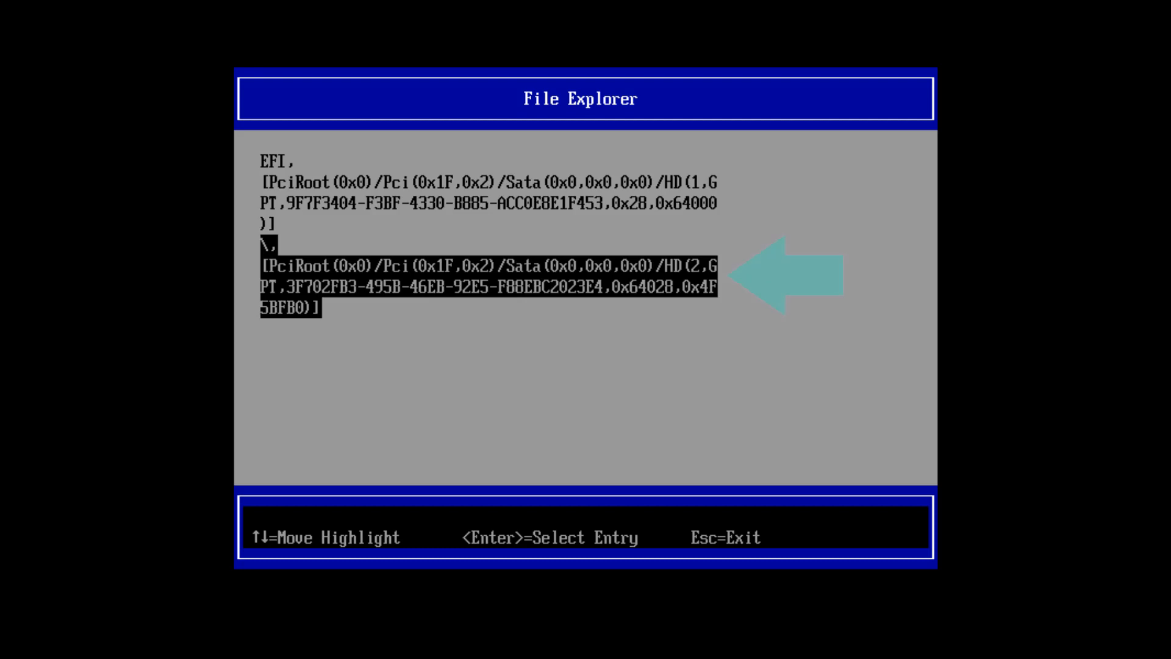
key(Return)
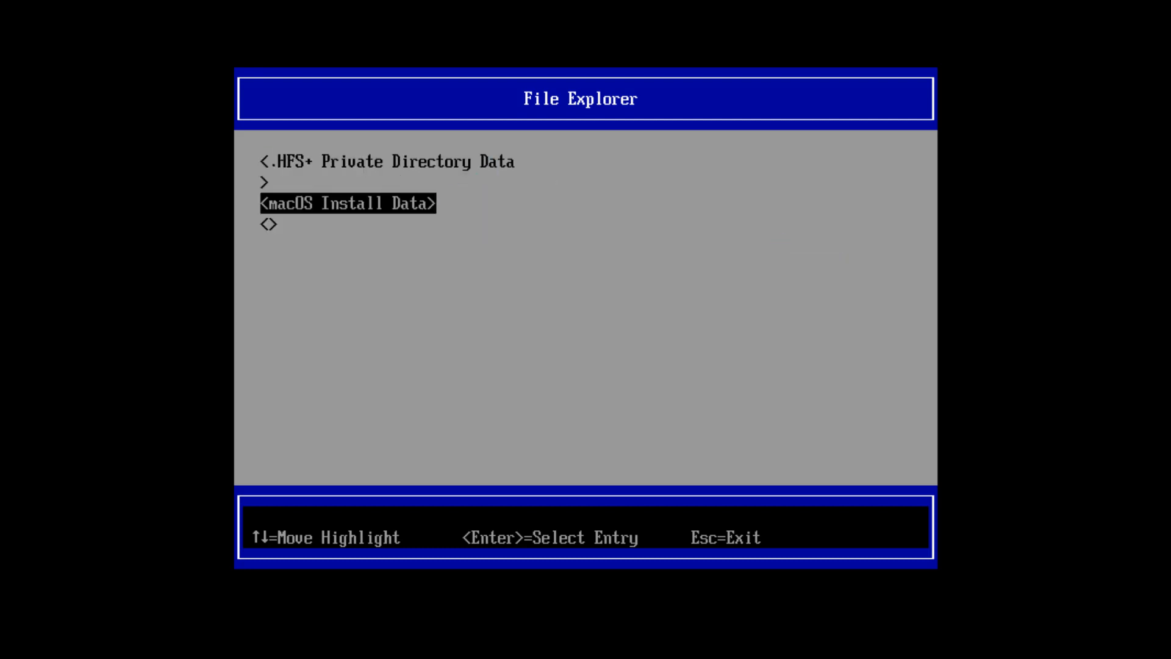
Boot the virtual machine from boot.efi in macOS Install Data > Locked Files > Boot Files.
key(Return)
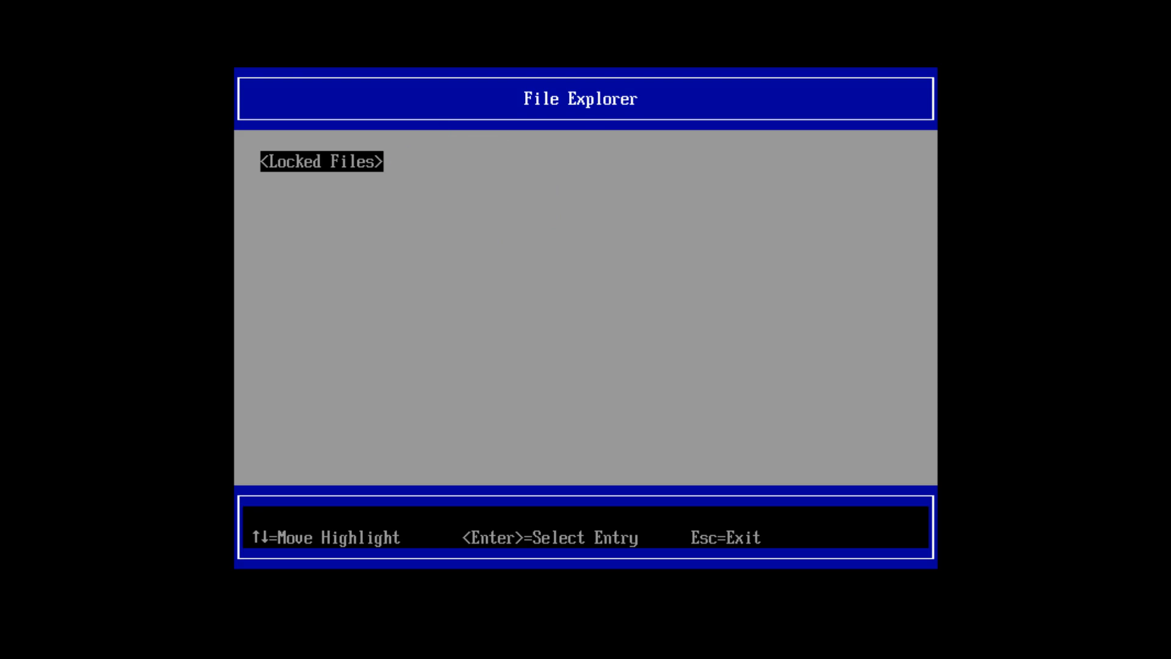
key(Return)
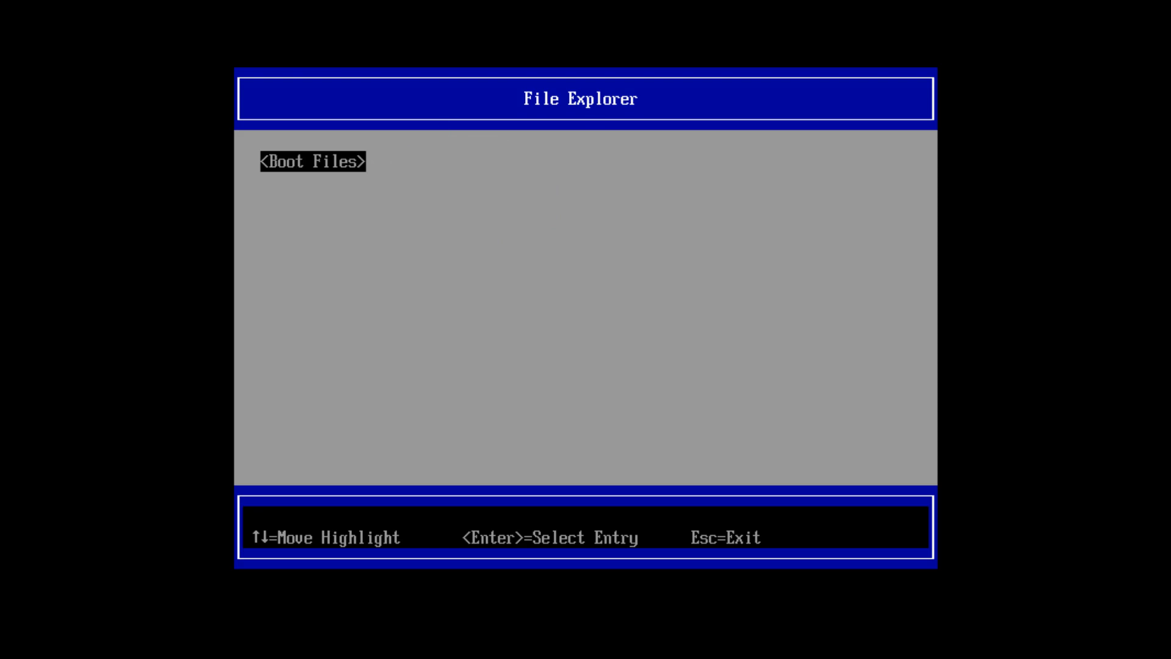
key(Return)
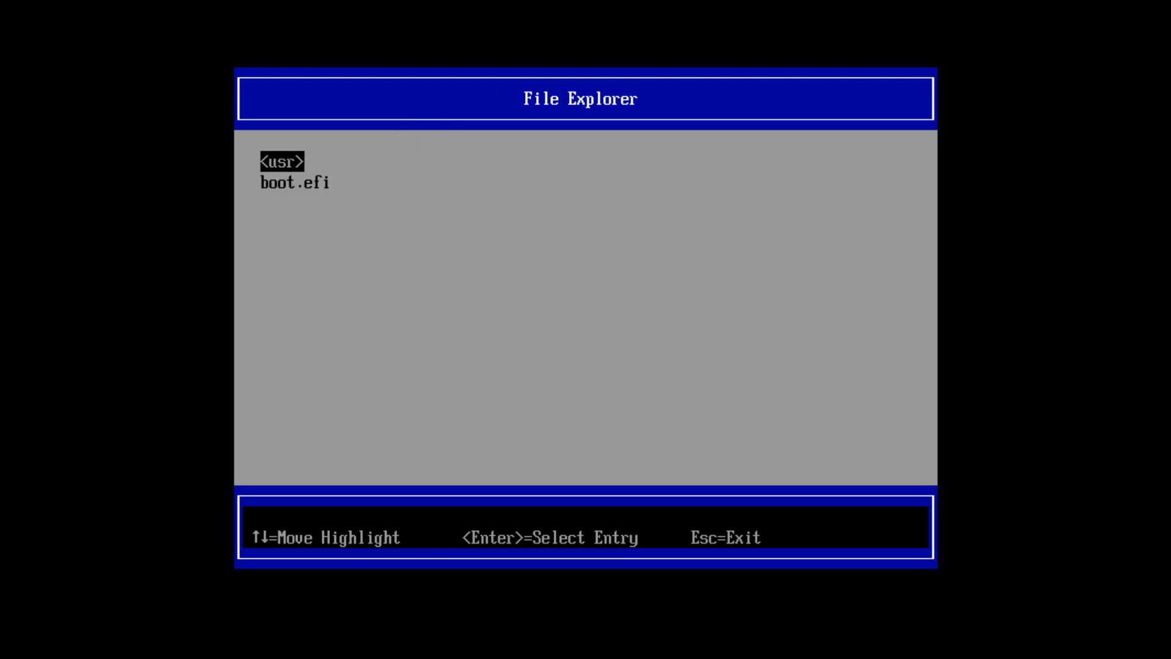
key(Down)
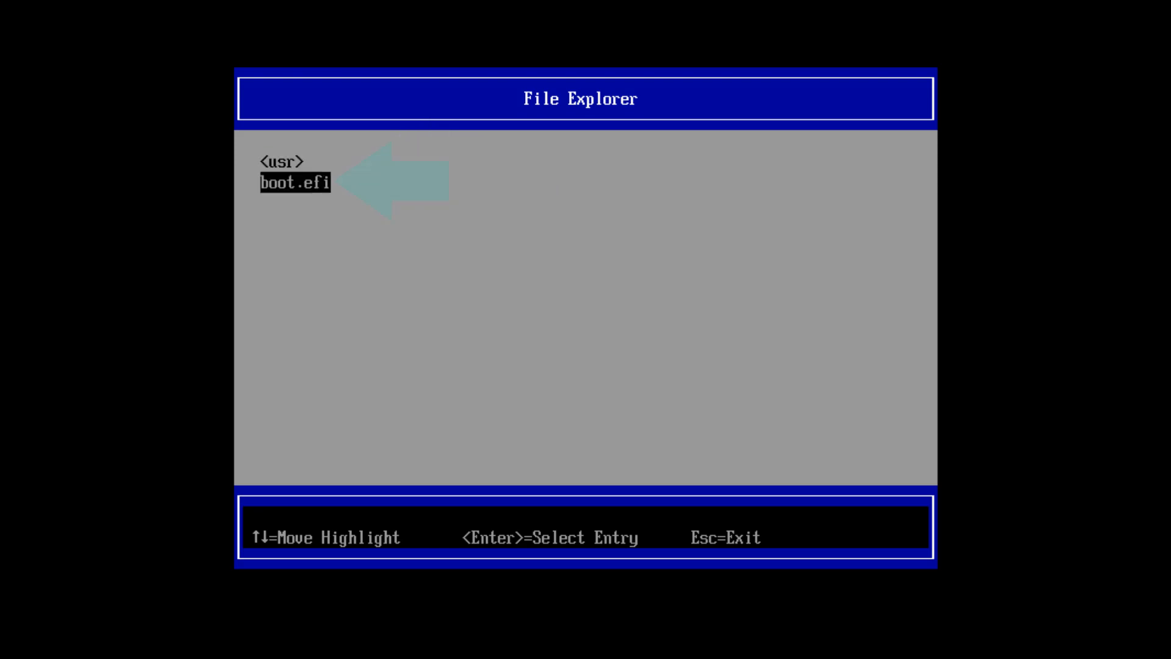
key(Return)
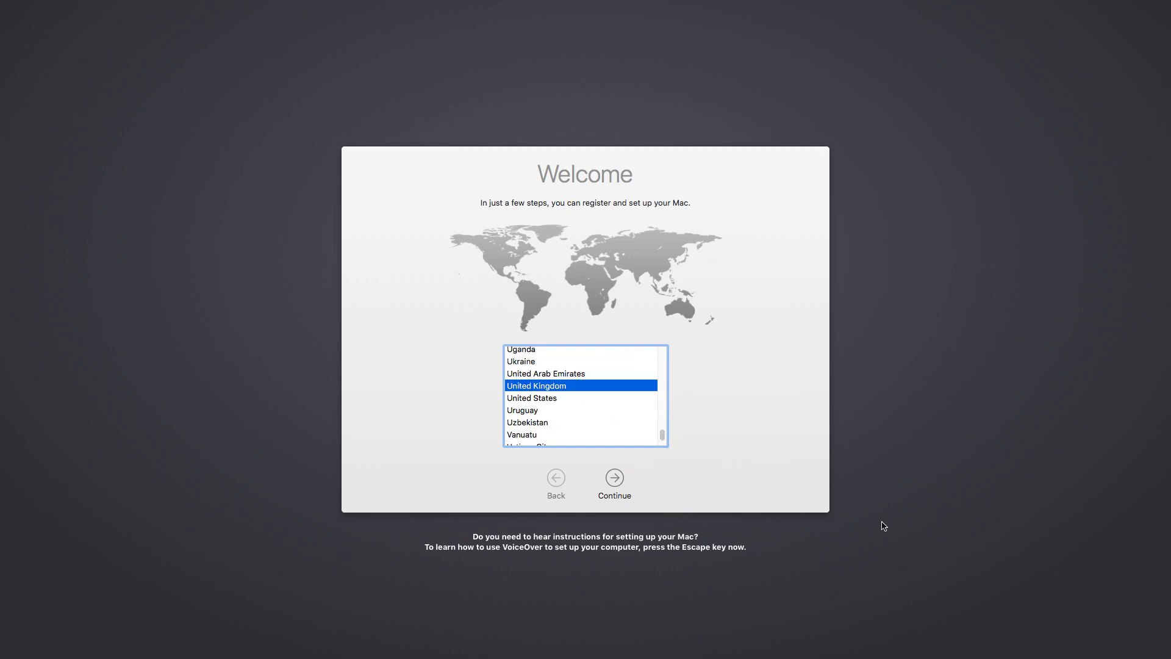
Accept United Kingdom as the region and the British keyboard layout, and agree to the macOS terms and conditions.
click(614, 478)
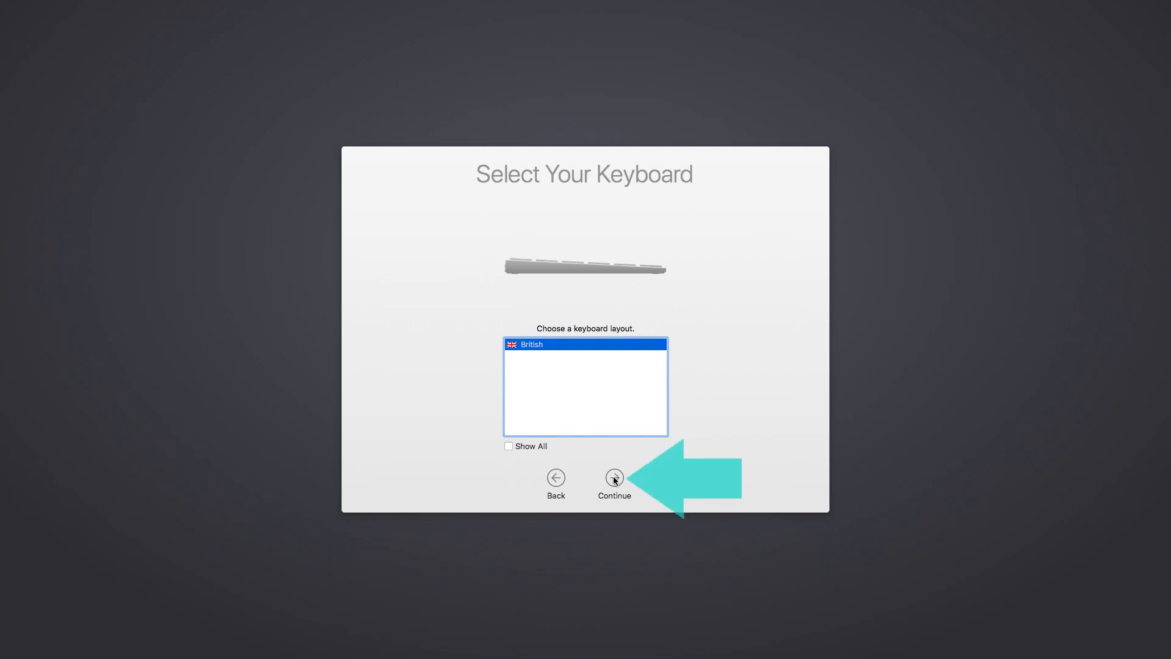
click(614, 479)
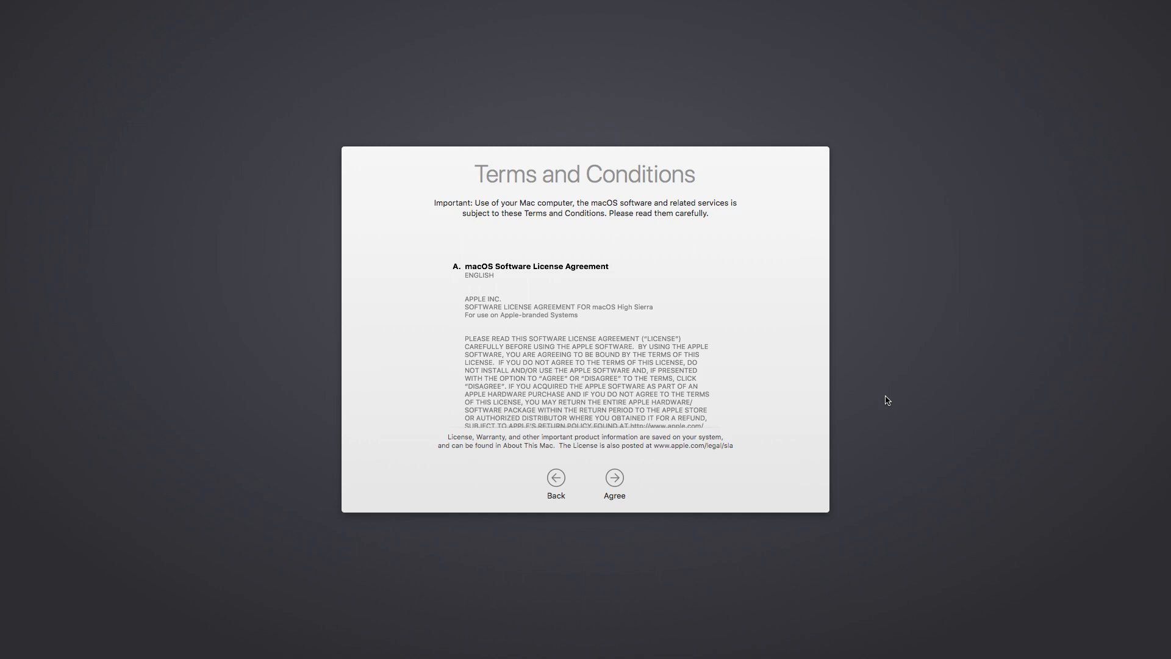
click(620, 482)
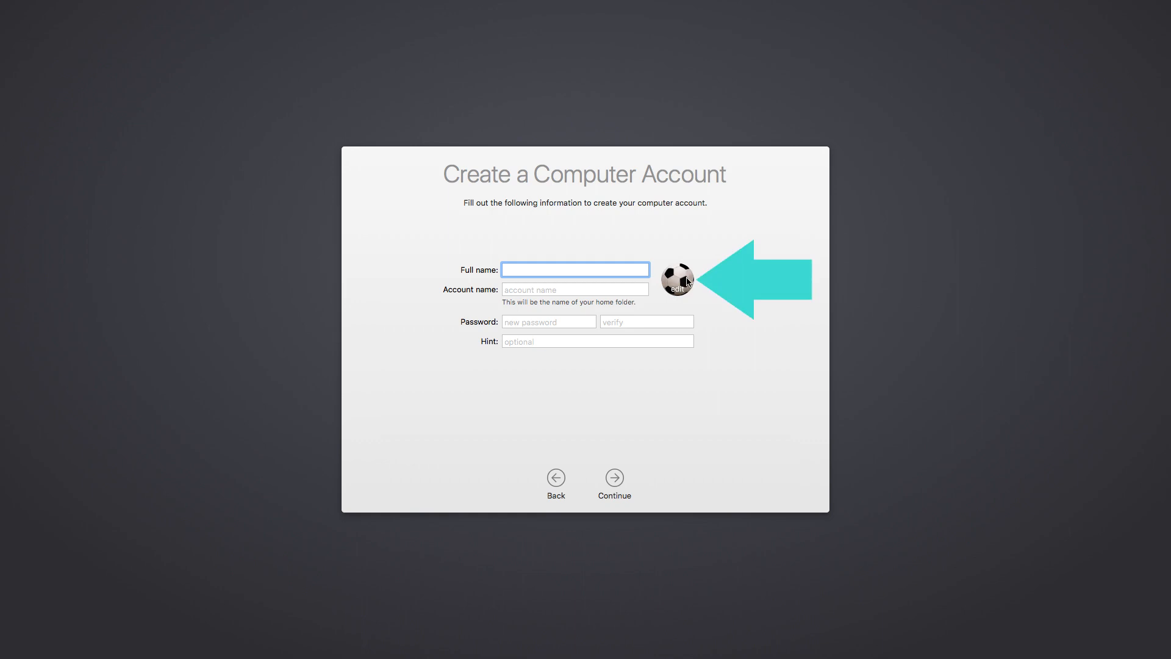
Create the computer account with full name TechFixFlix, the account password entered and verified, and the hint Top Secret Password.
mouse_move(687, 281)
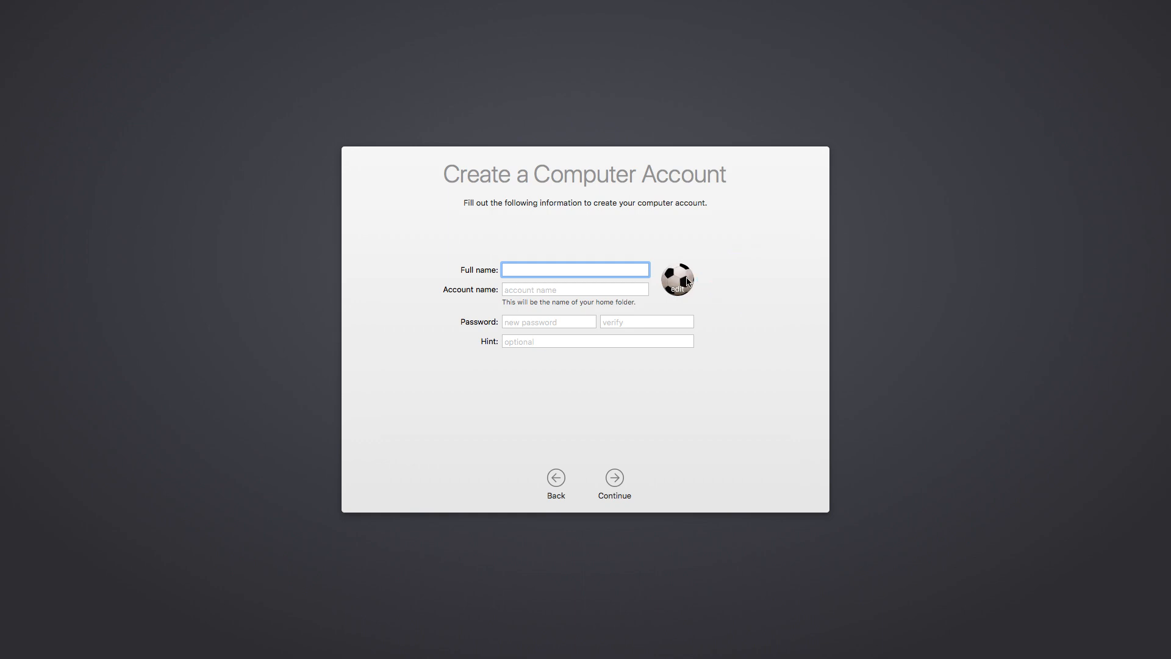
text(TechFixFlix)
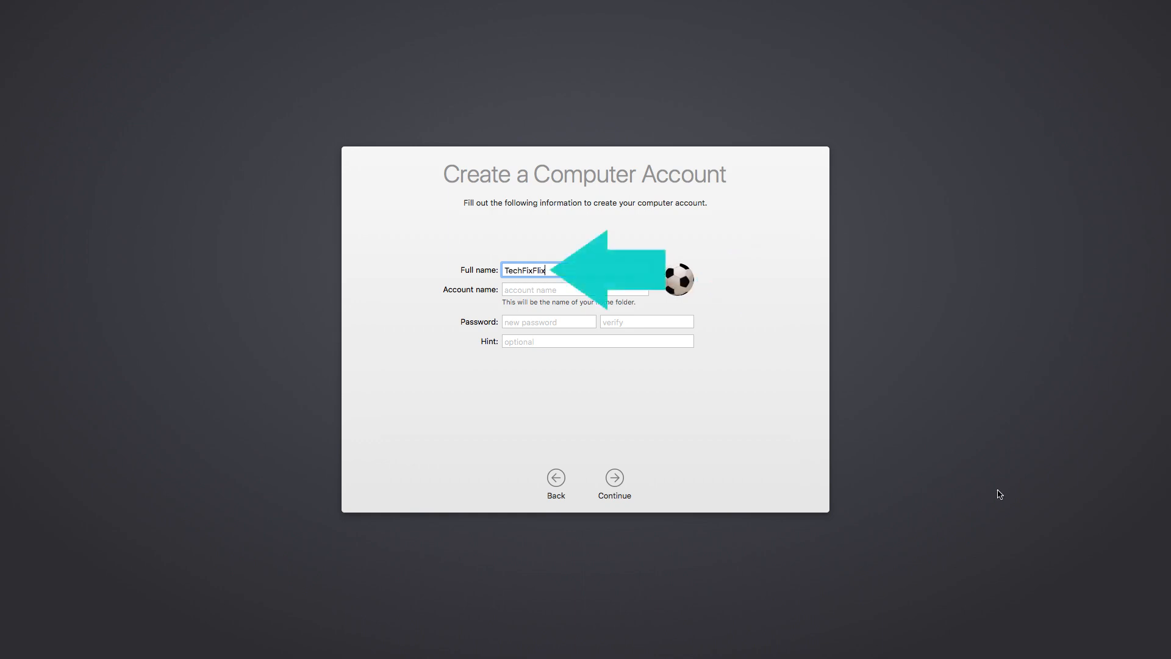
key(Tab)
key(Tab)
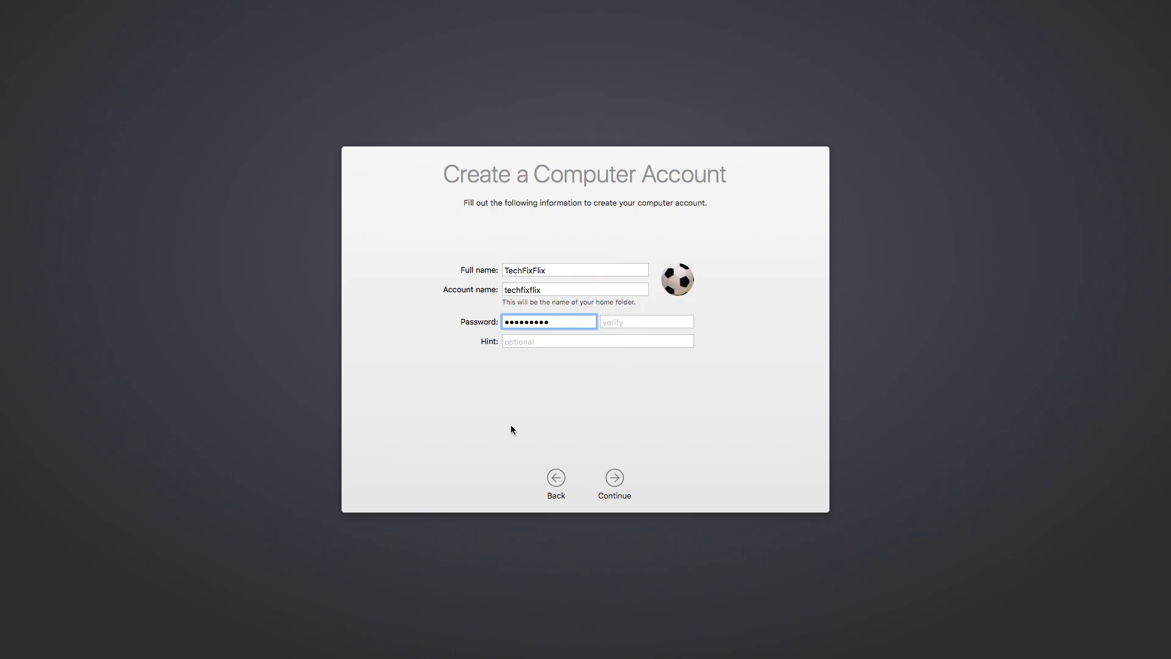
key(Tab)
text(Top Secret Password)
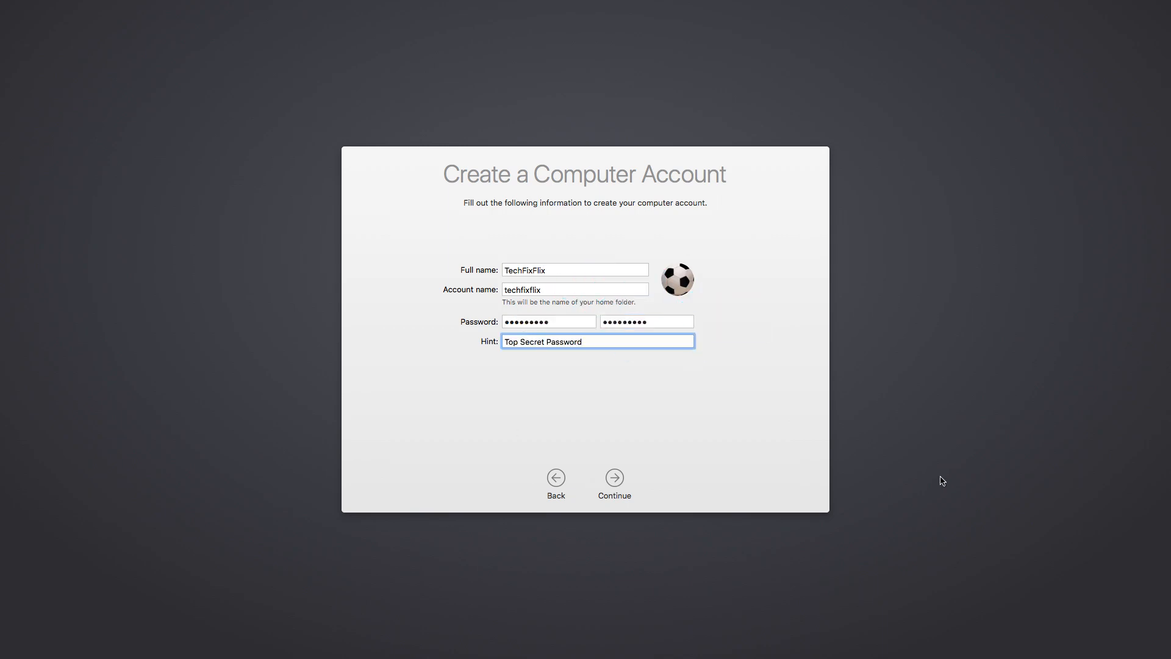
key(Return)
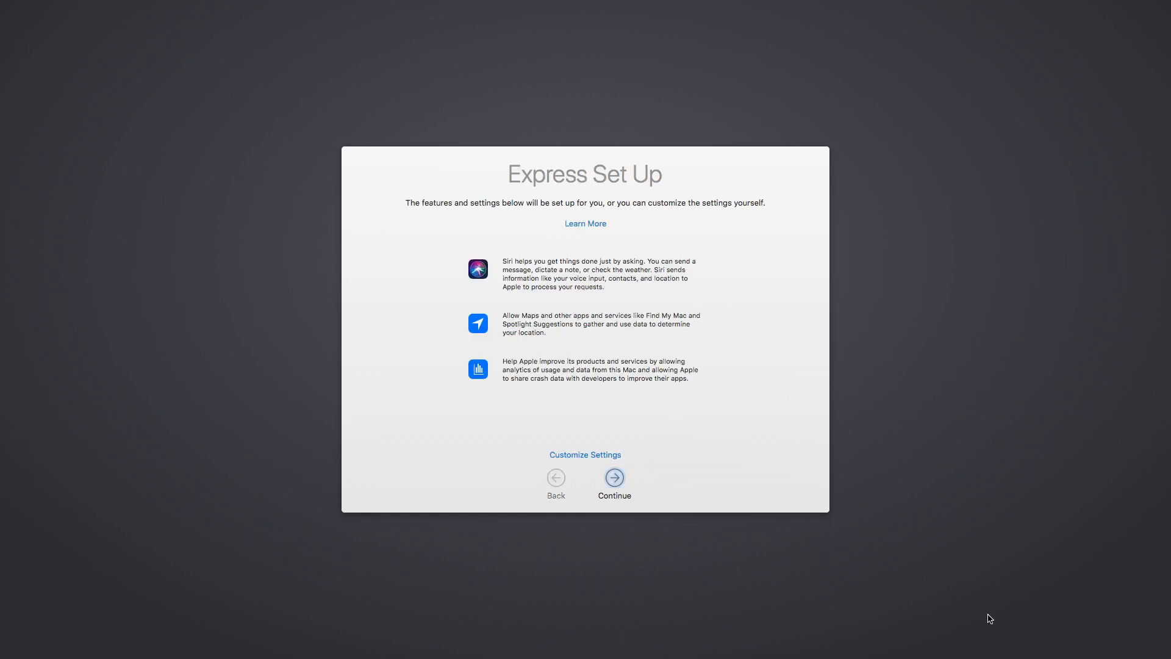
Customize the express setup settings, decline Location Services and open the closest-city choices for the time zone.
click(601, 453)
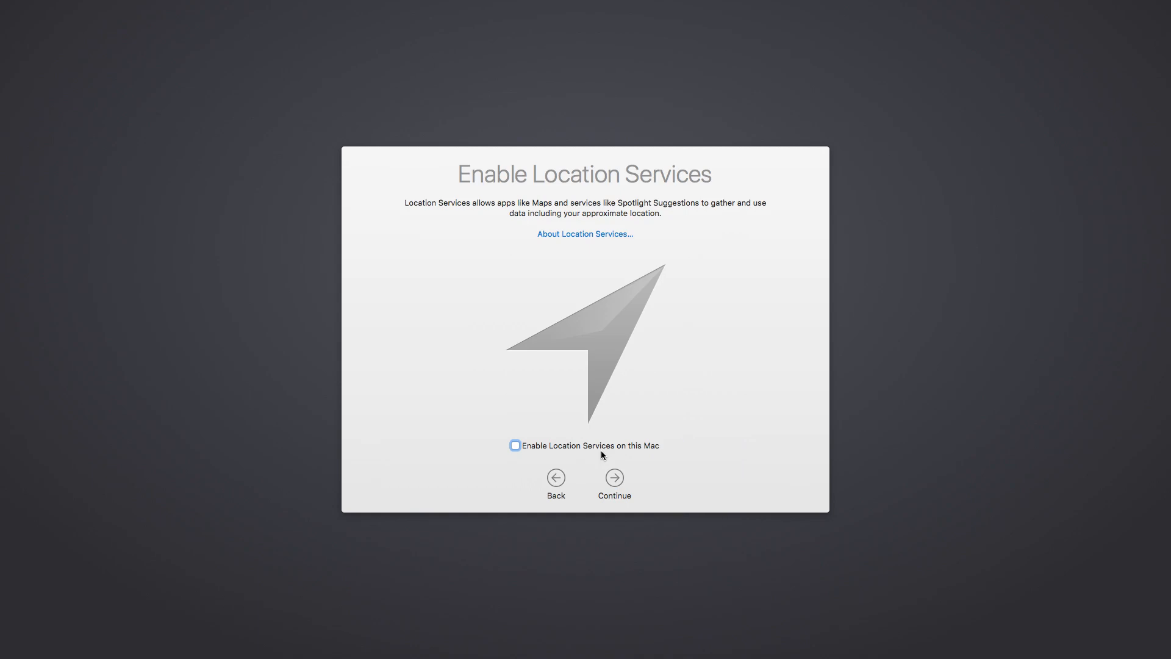
click(614, 483)
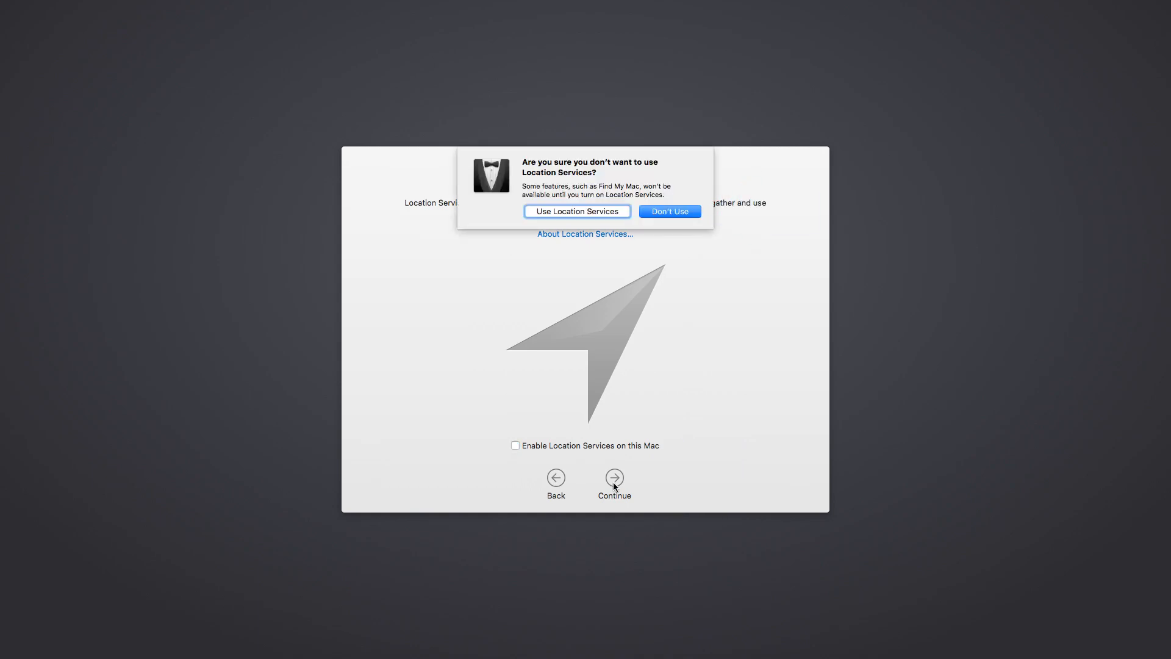
key(Return)
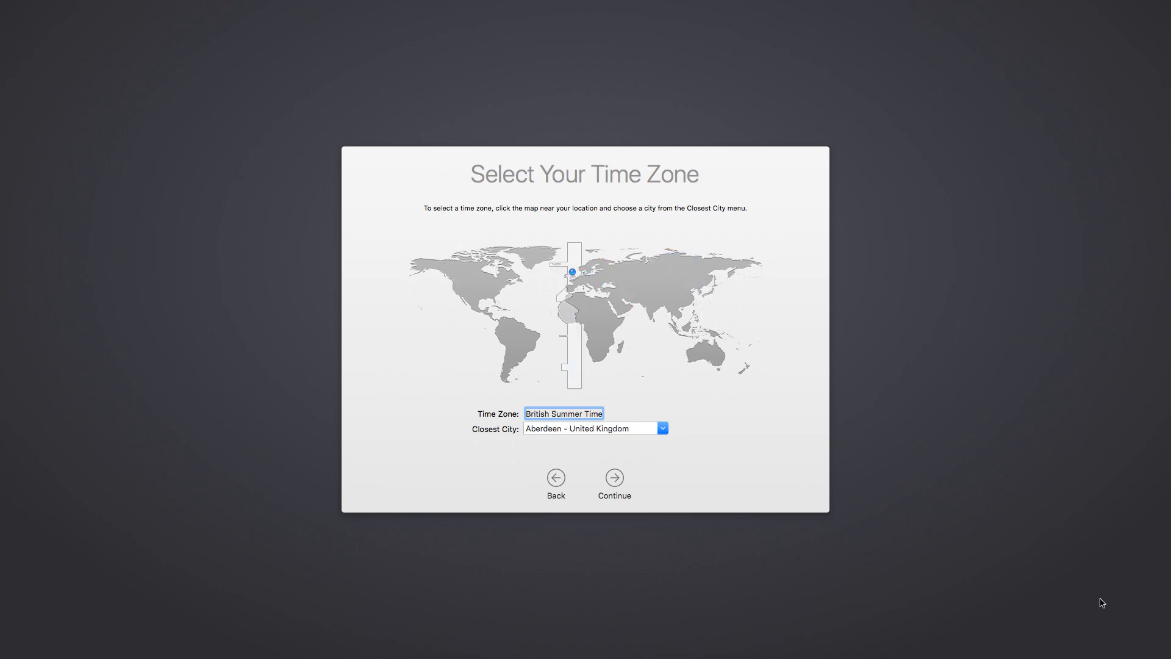
click(663, 429)
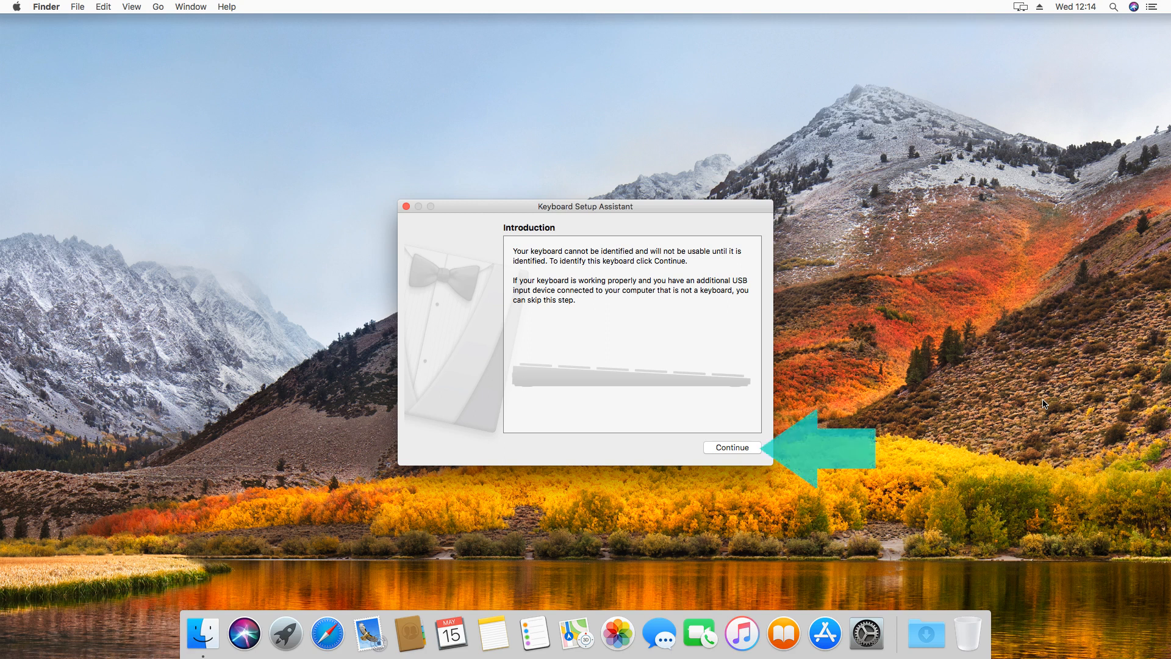
Identify the keyboard in Keyboard Setup Assistant and accept the ISO (European) type.
click(722, 448)
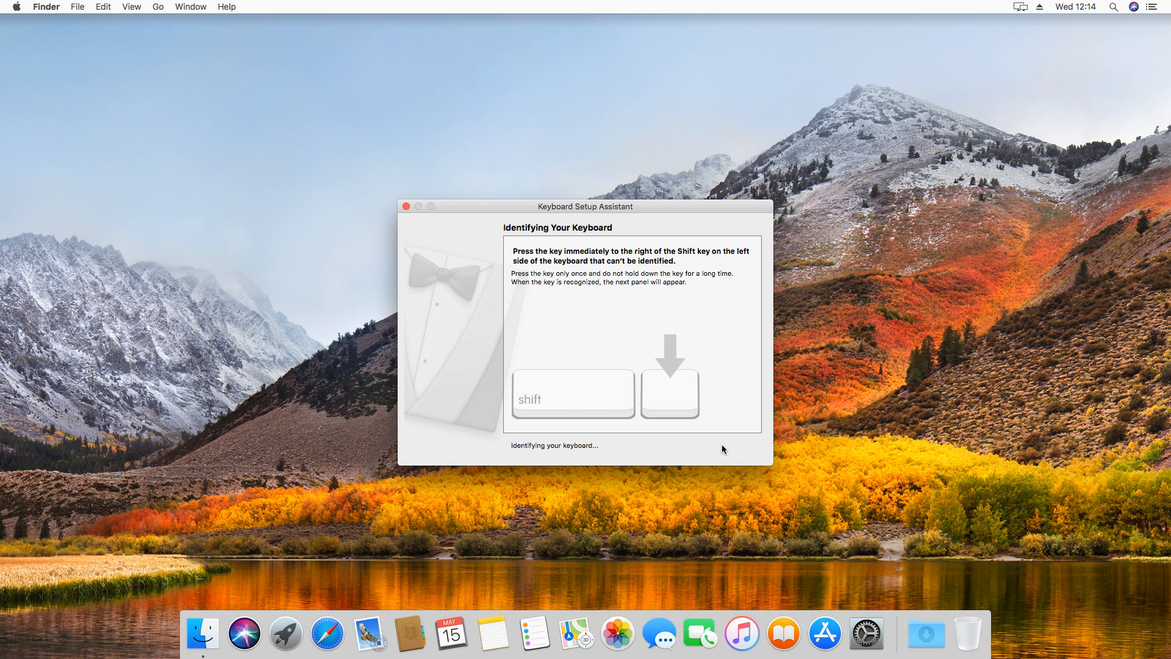
key(less)
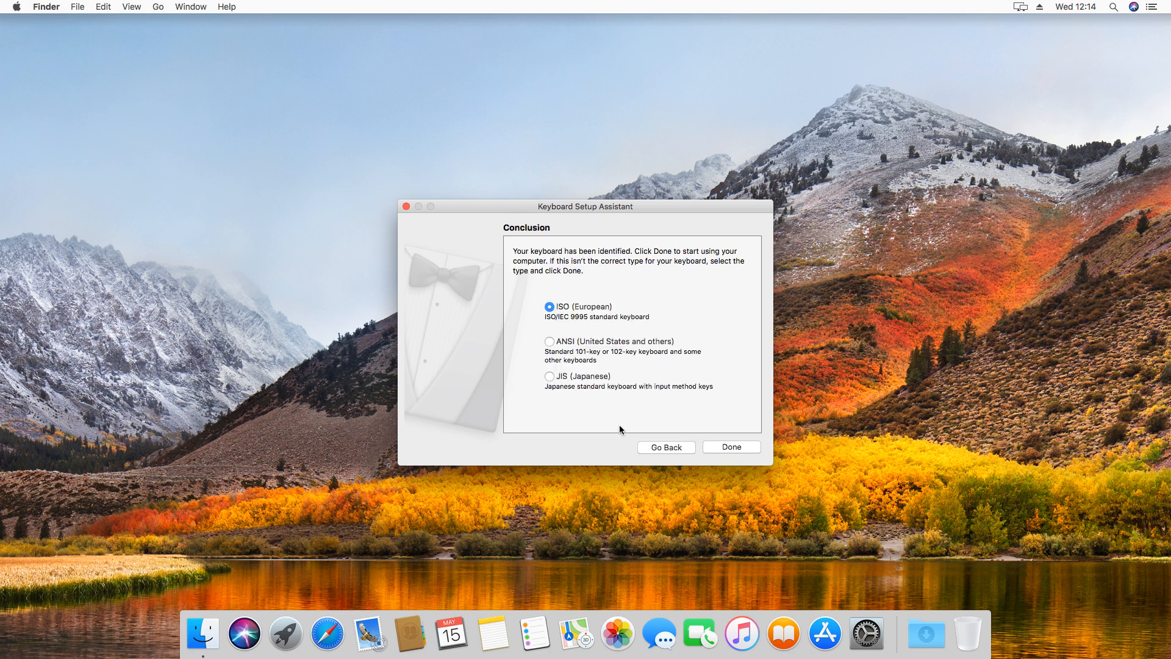
click(744, 448)
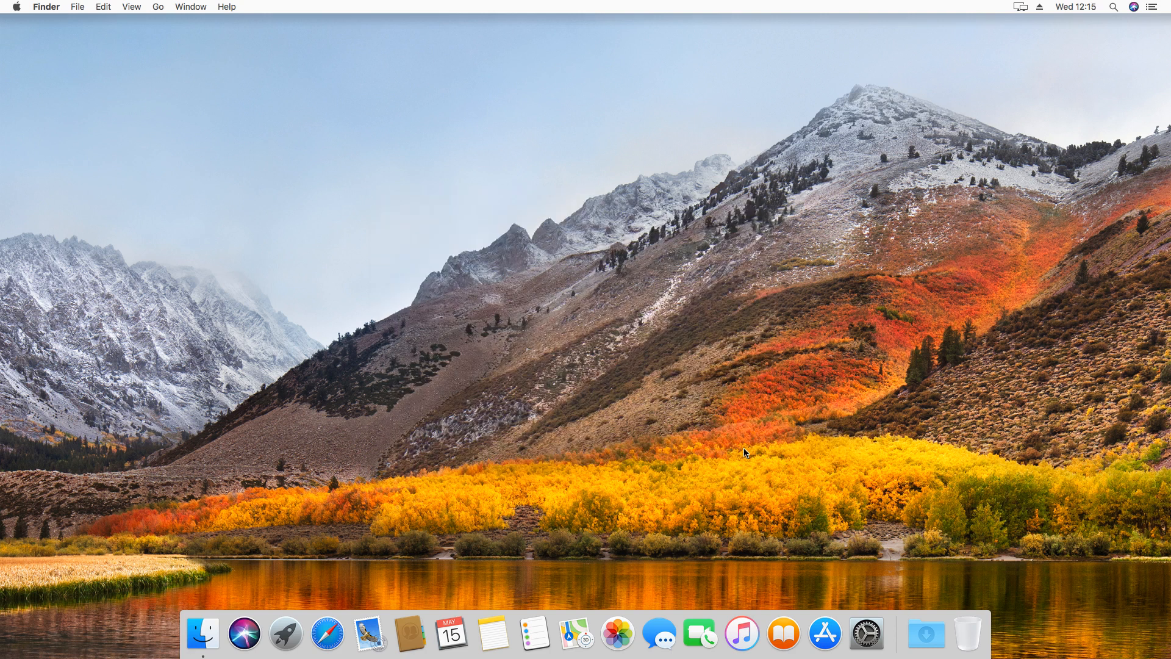